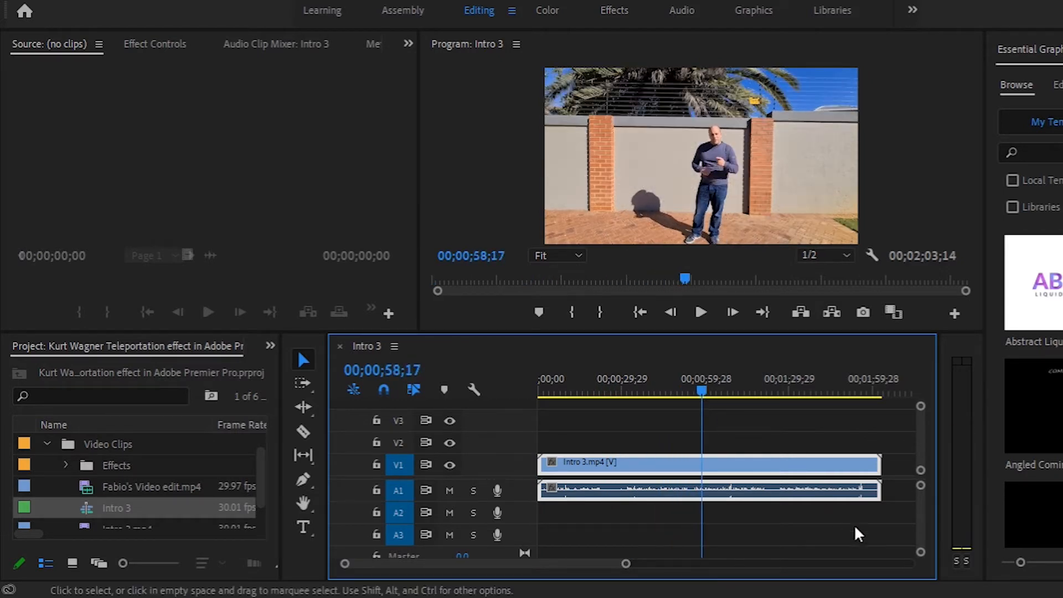
Step: Enlarge the audio track and split the Intro 3.mp4 clip at 00;00;55;12
drag(920, 551, 920, 545)
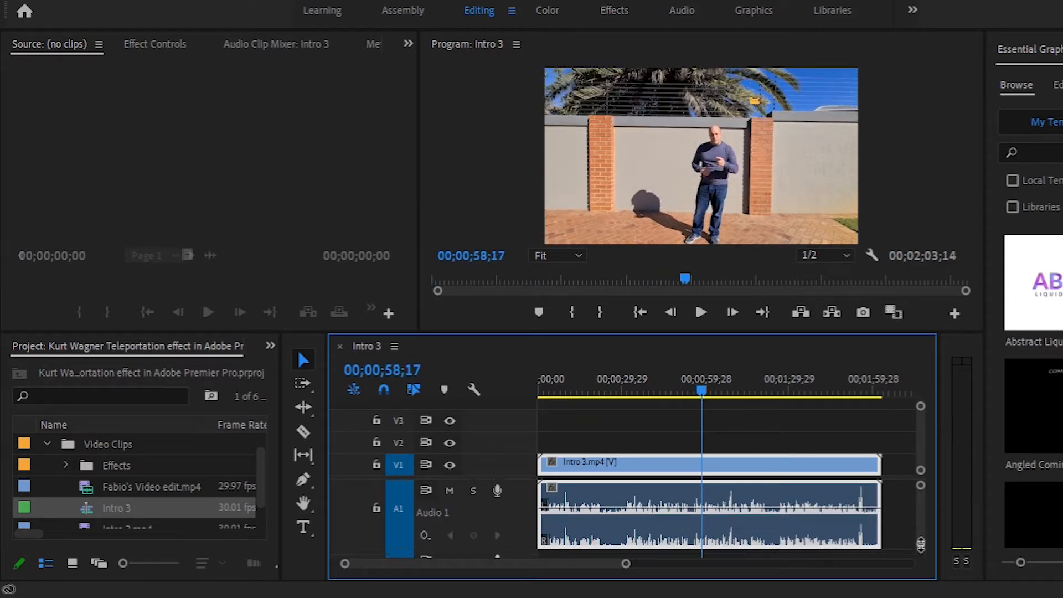
drag(707, 398, 697, 399)
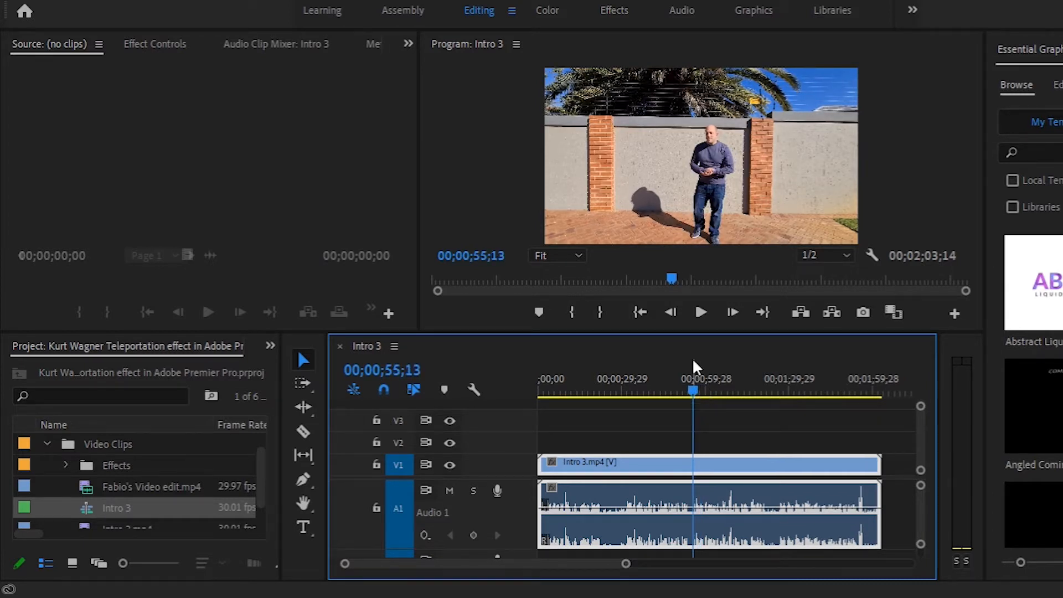
click(670, 312)
key(c)
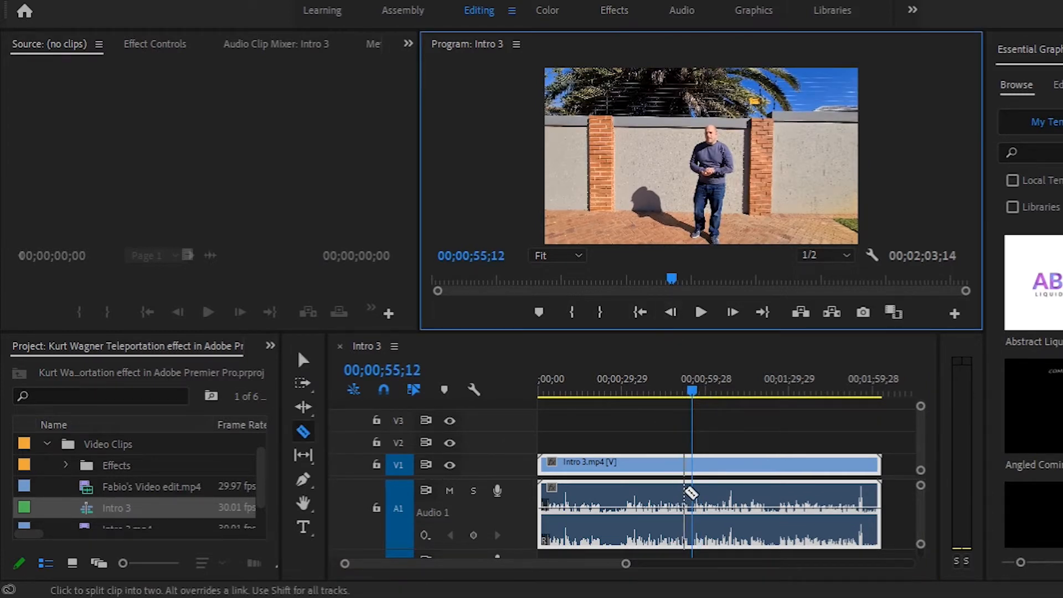
click(689, 498)
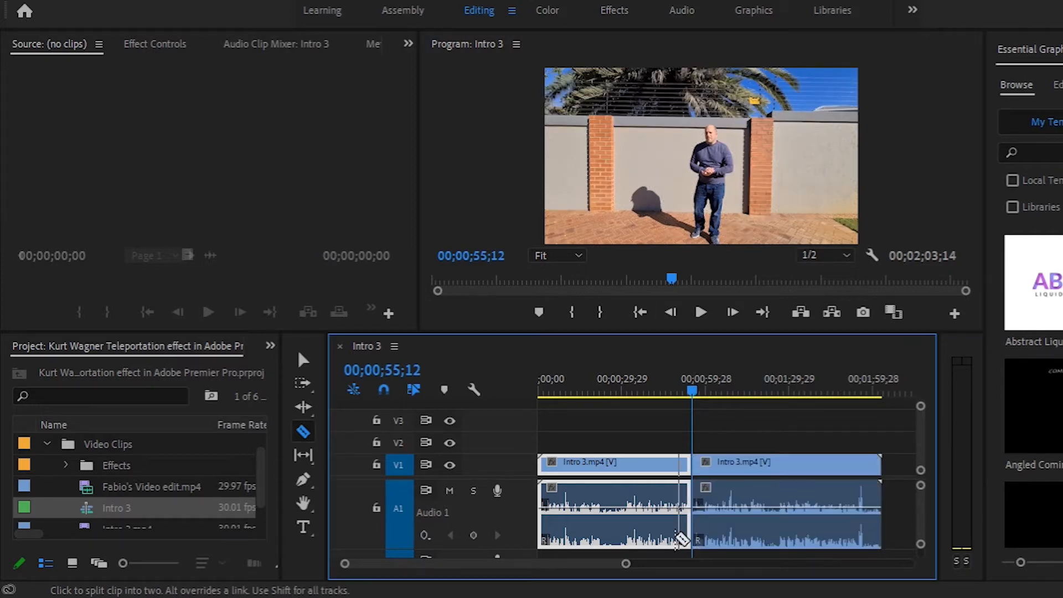
Step: Ripple delete the clip section before the cut so the remaining footage starts the sequence
key(v)
right_click(640, 465)
click(640, 83)
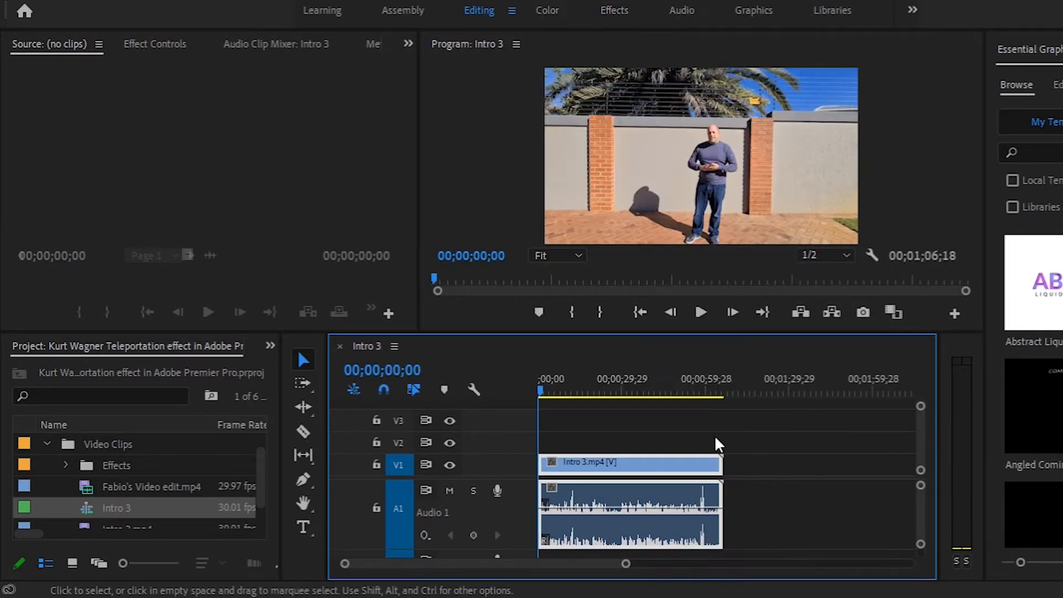
Step: Enlarge the Program monitor and set its playback resolution to Full
click(700, 312)
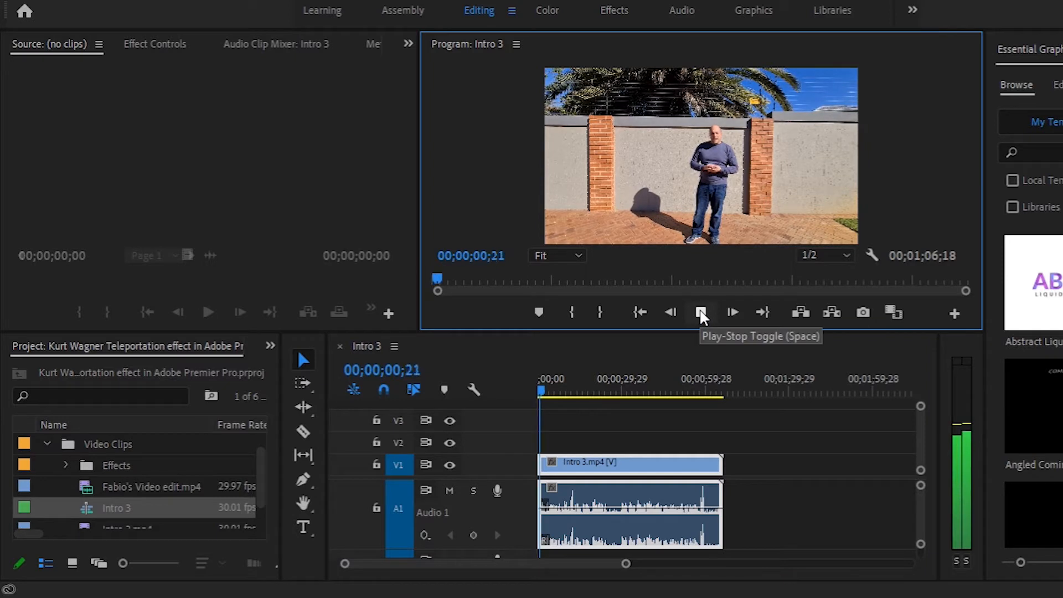
click(700, 312)
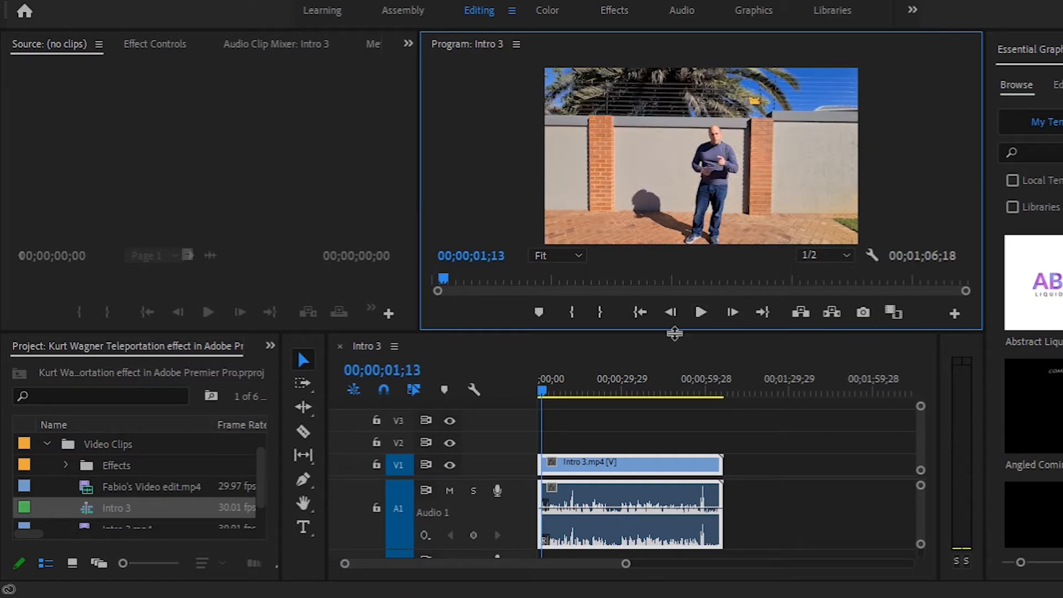
drag(674, 333, 667, 362)
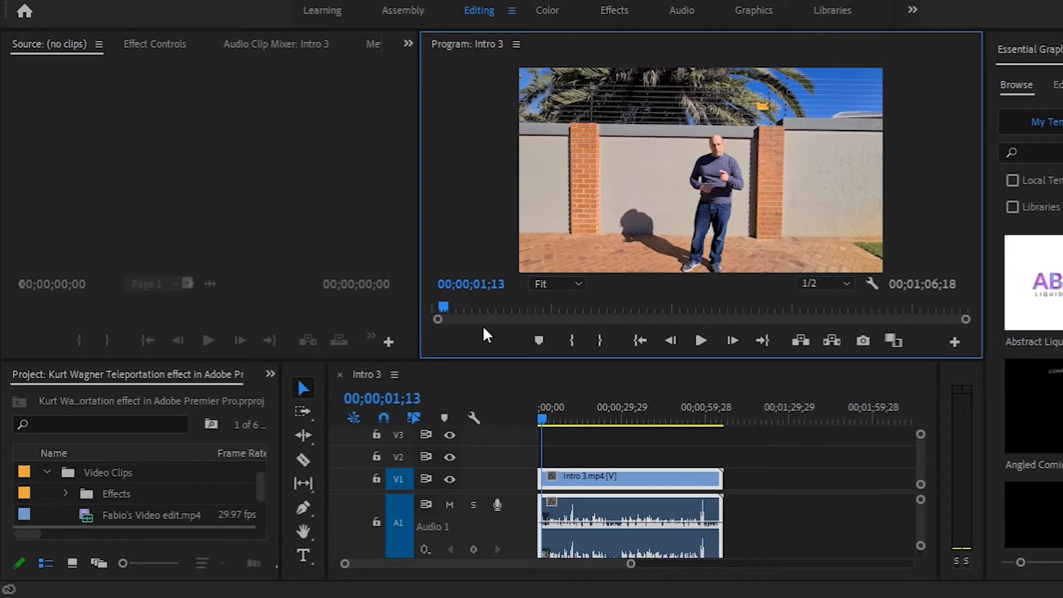
drag(713, 361, 712, 374)
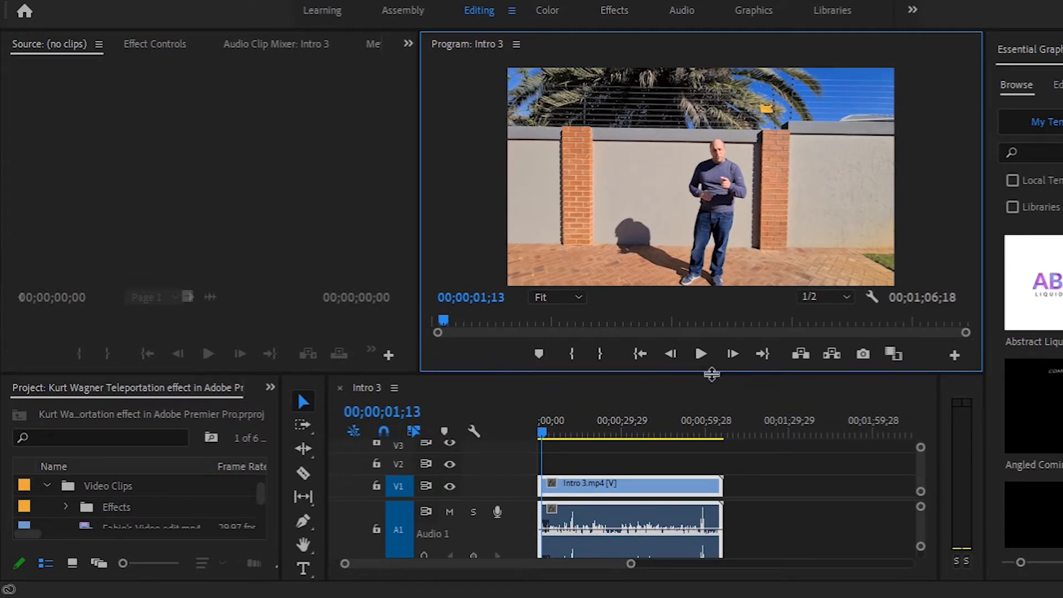
click(836, 299)
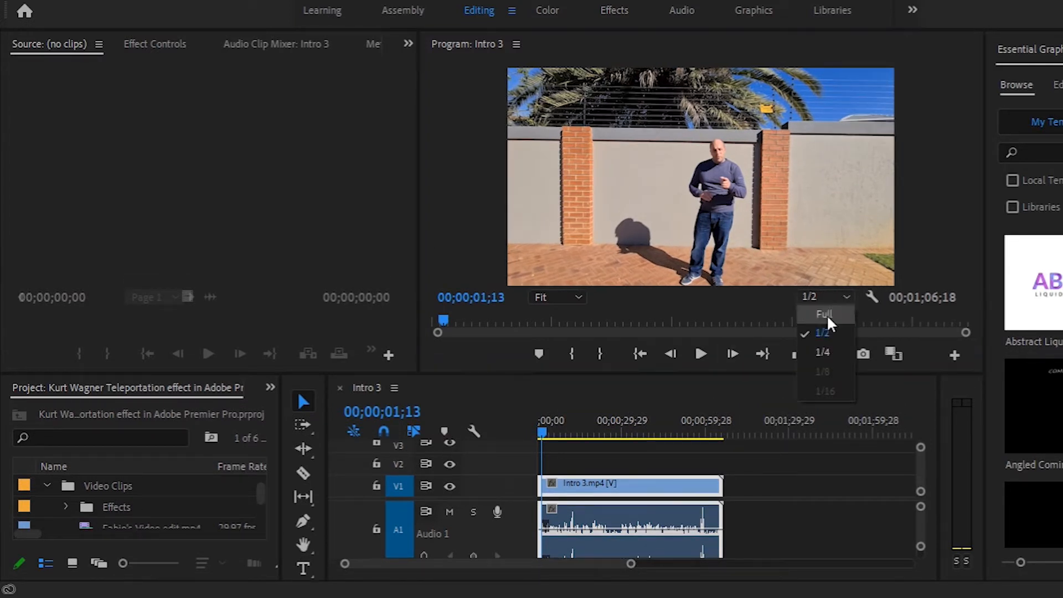
click(826, 314)
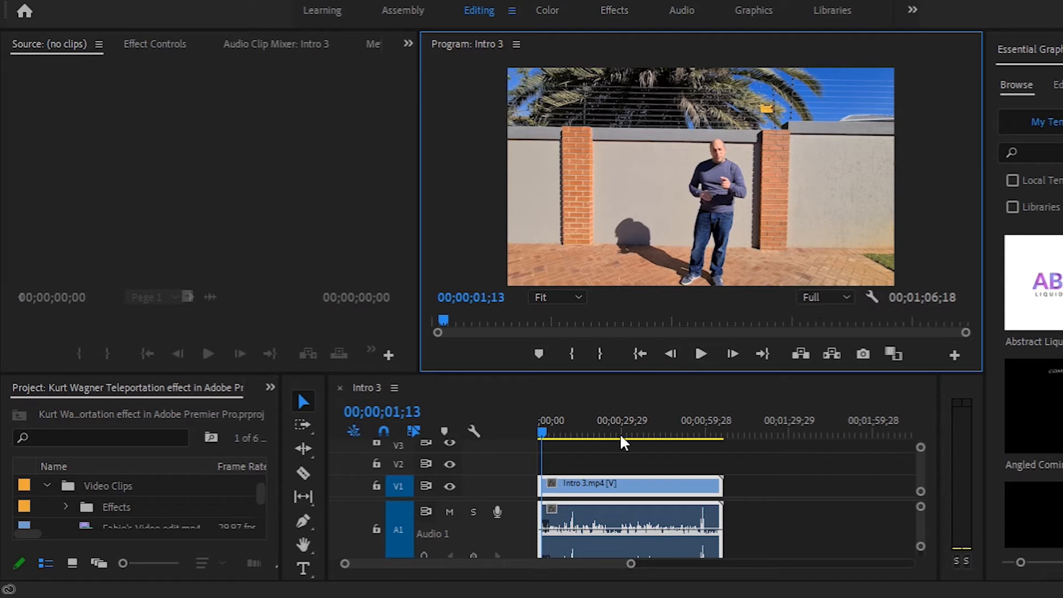
Step: Set the Intro 3.mp4 clip's scale to 125 and its vertical position to 402
click(701, 354)
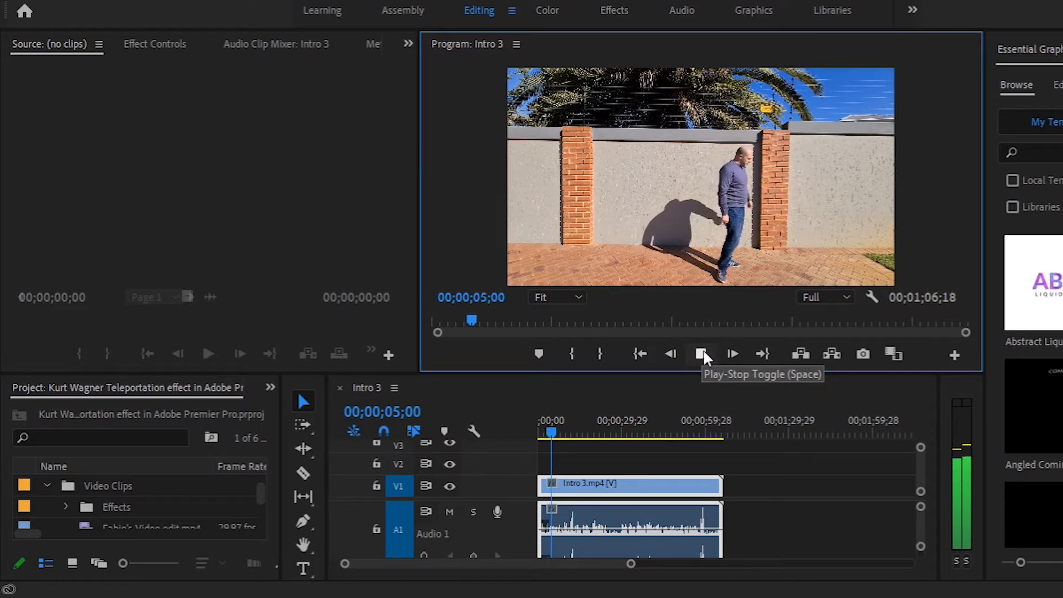
click(701, 354)
click(587, 487)
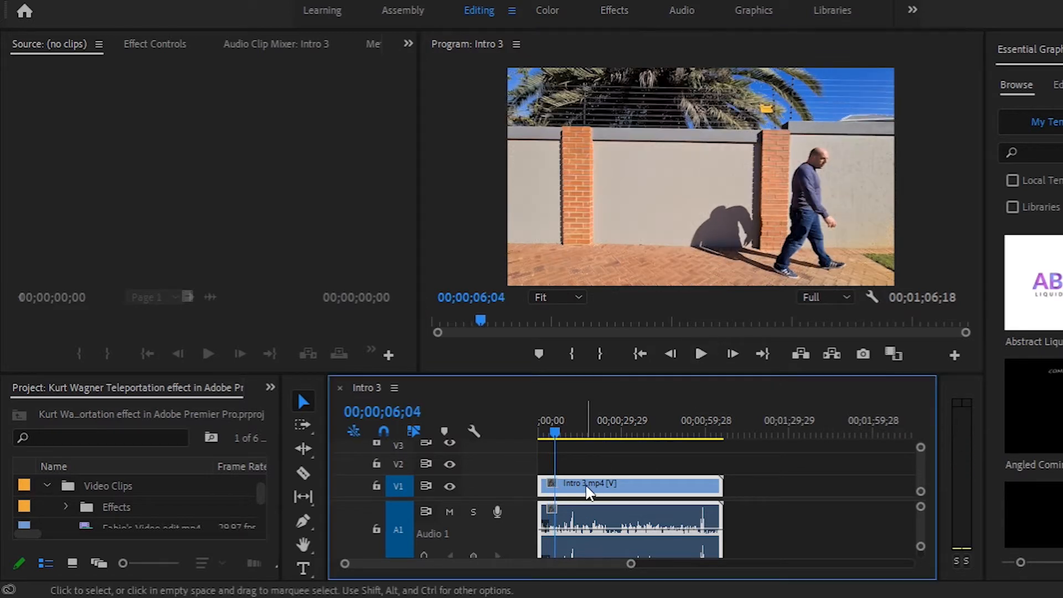
click(141, 44)
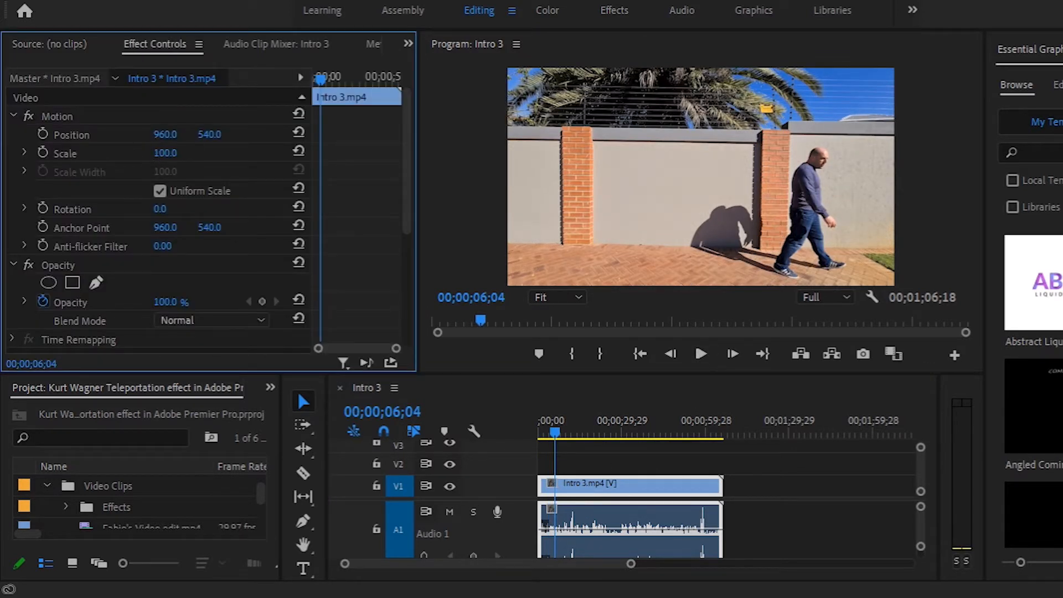
click(170, 152)
text(125)
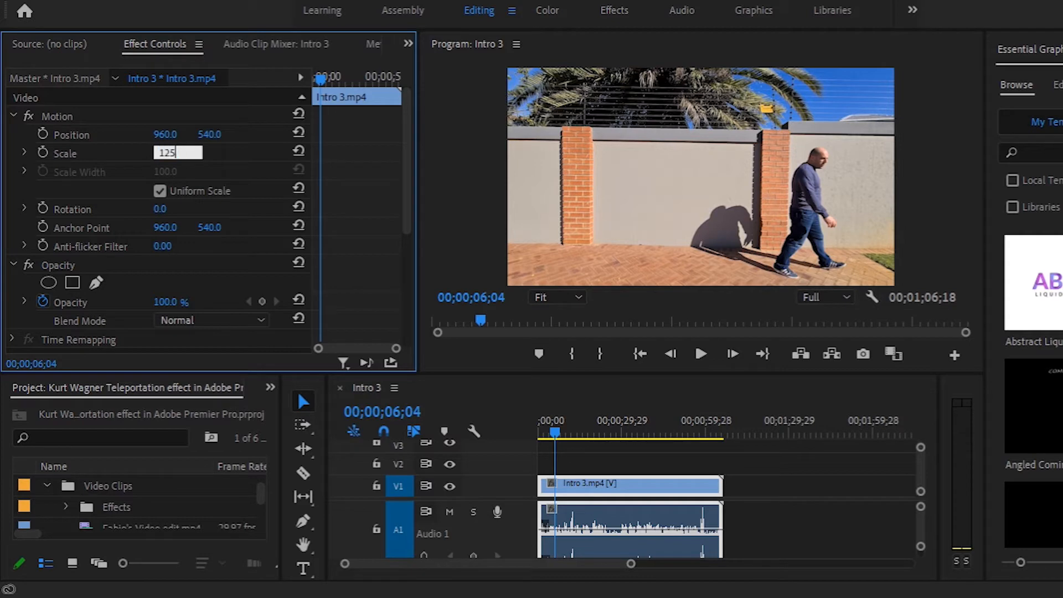
key(Return)
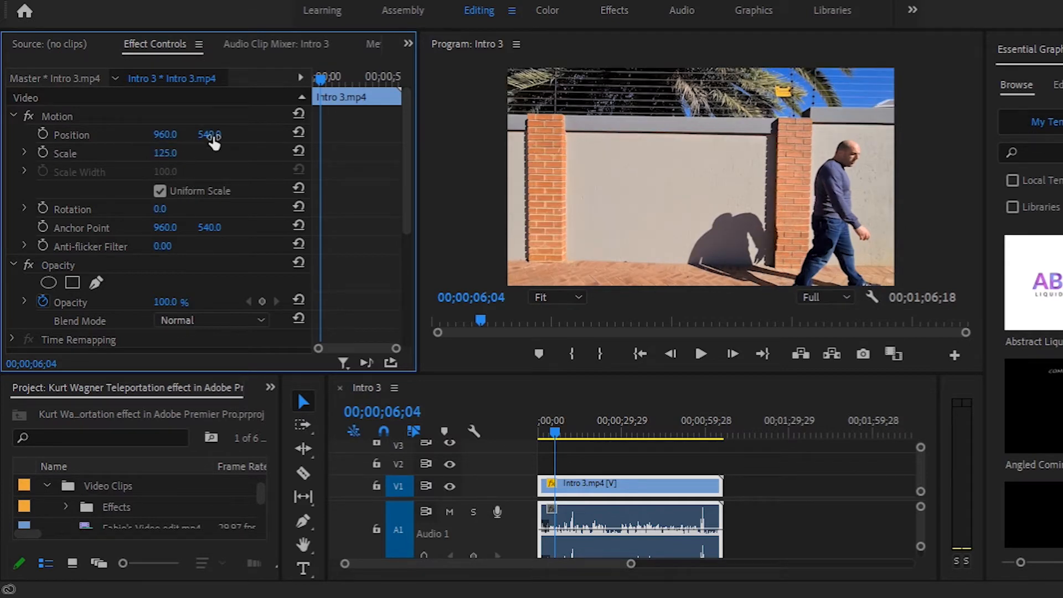
drag(214, 143, 244, 147)
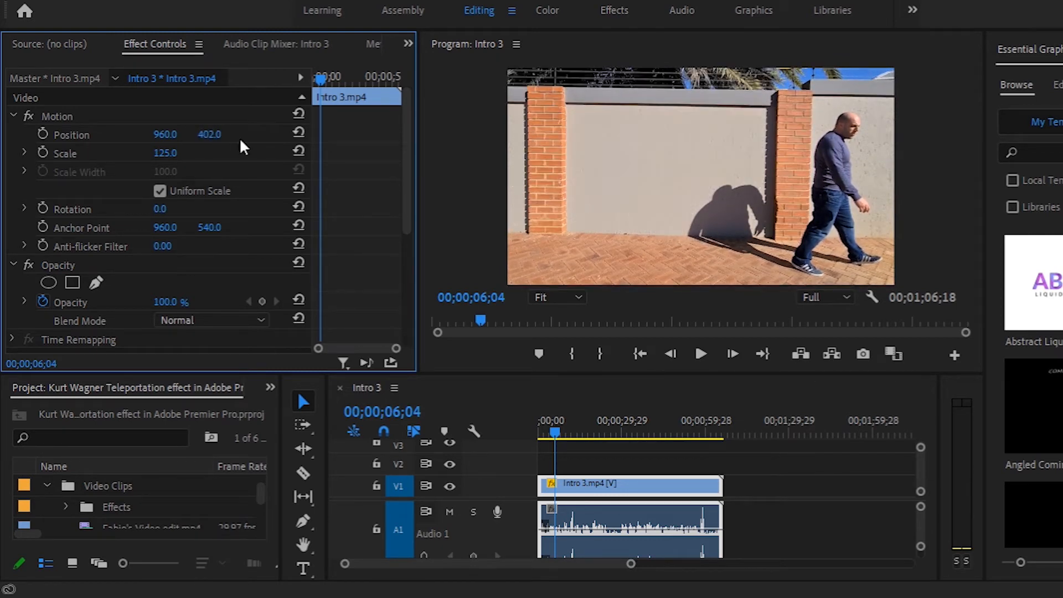
Step: Play through the first jump and split the clip at 00;00;10;14, where the man lands
click(698, 354)
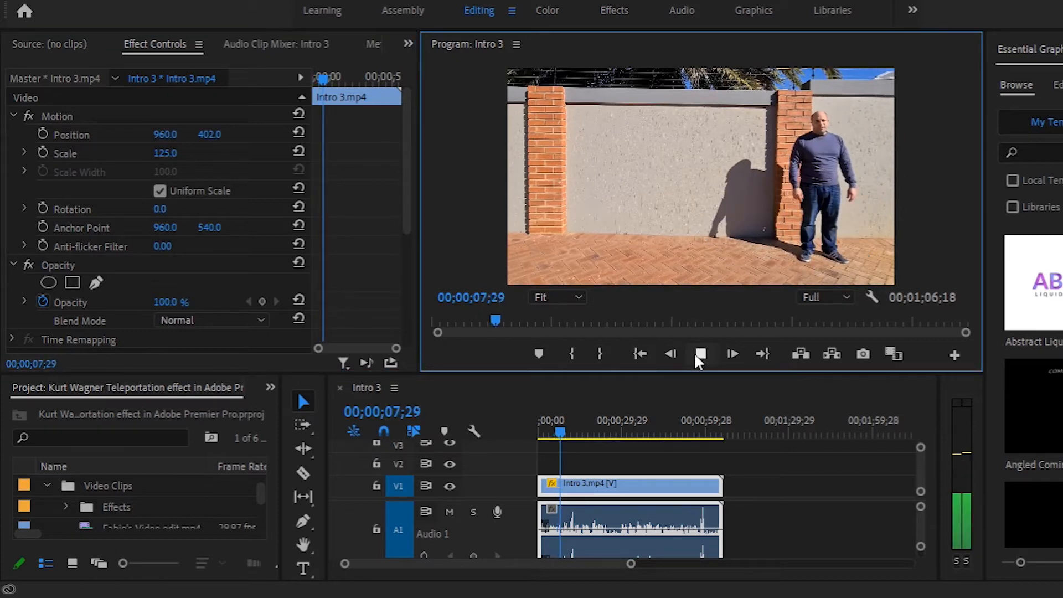
click(698, 354)
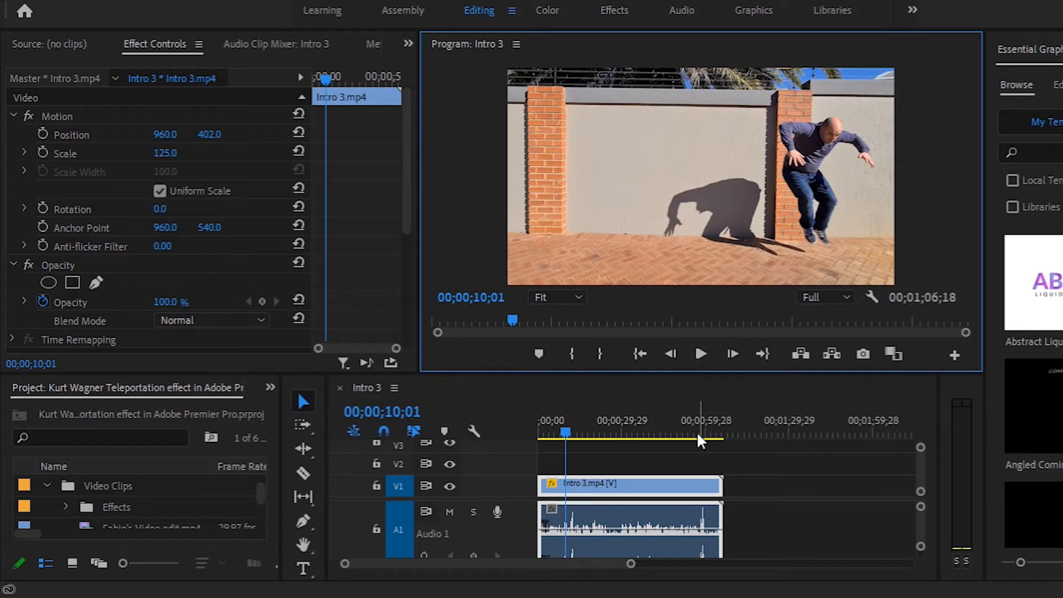
key(c)
click(701, 354)
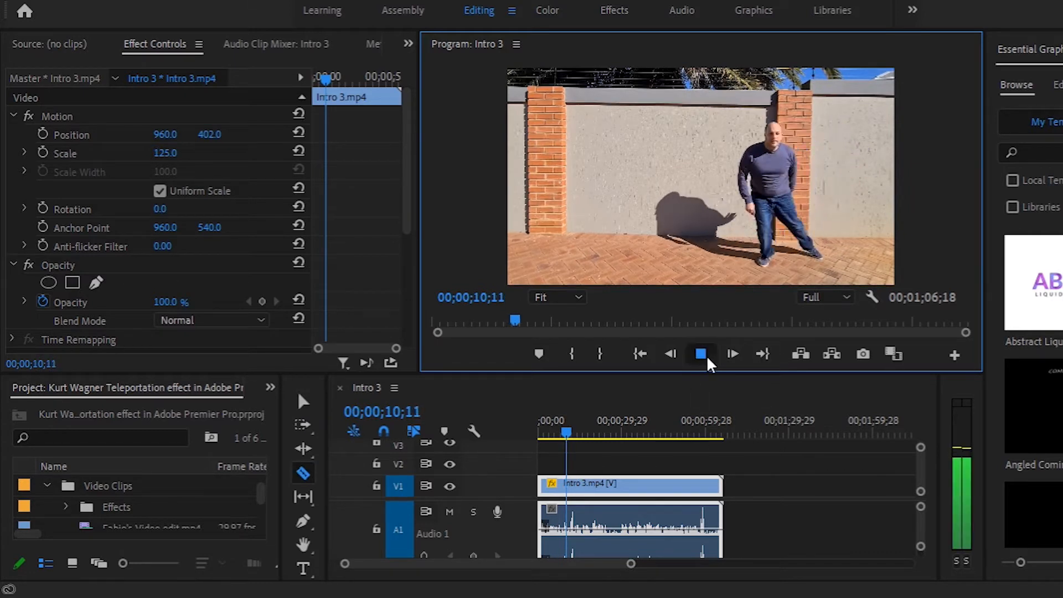
click(703, 357)
click(566, 484)
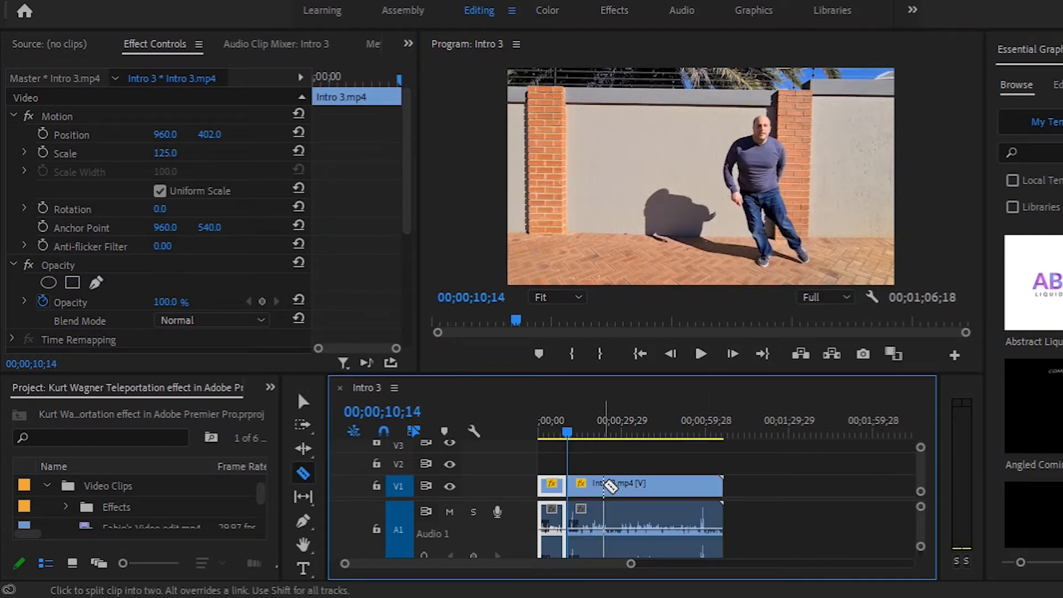
Step: Split the clip again at 00;00;11;18 and delete the short section between the two cuts, leaving a gap
key(space)
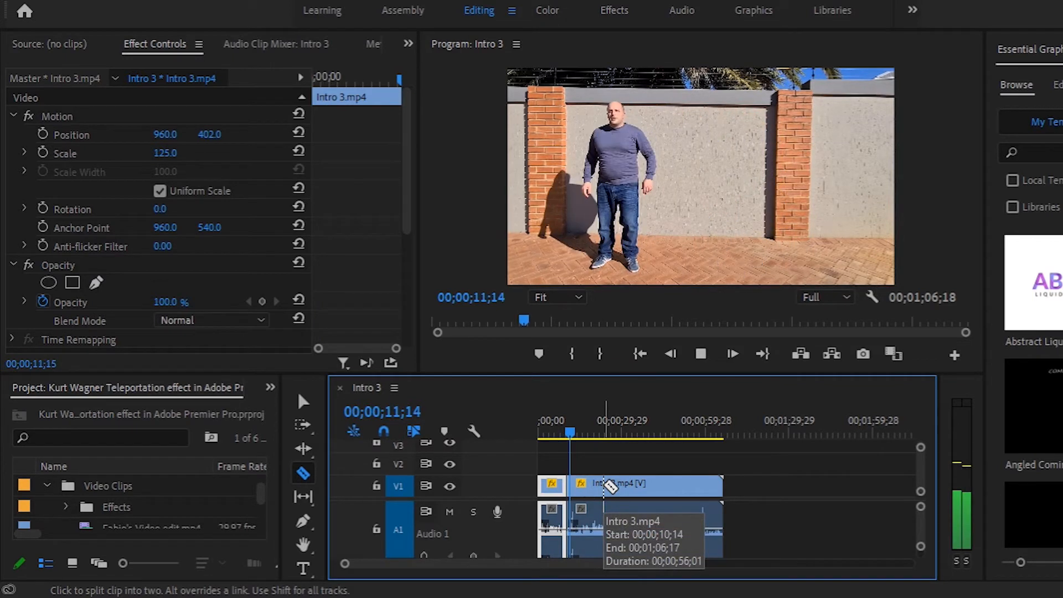
key(space)
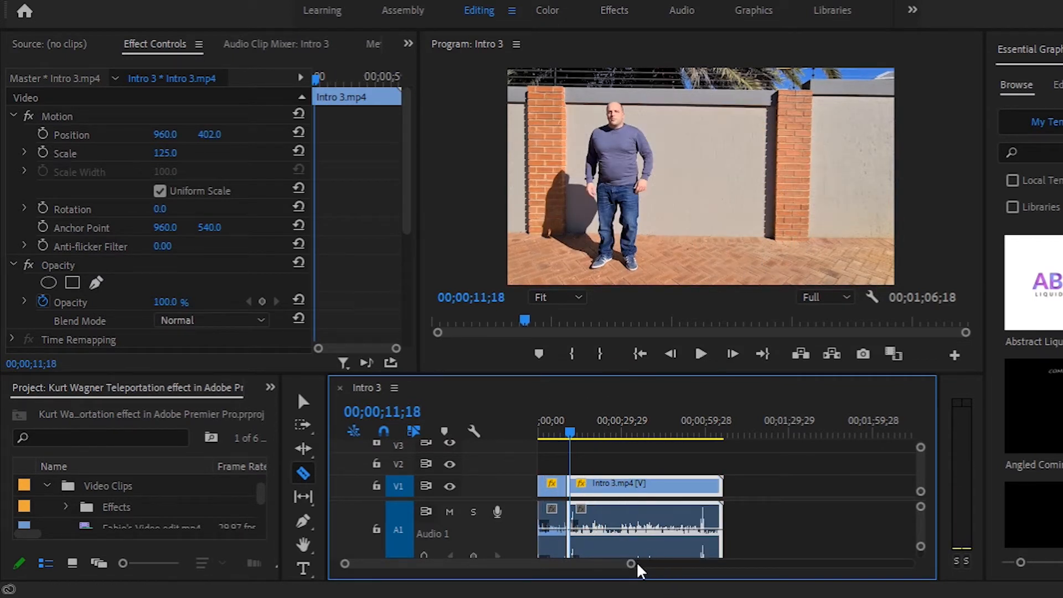
drag(636, 565, 576, 564)
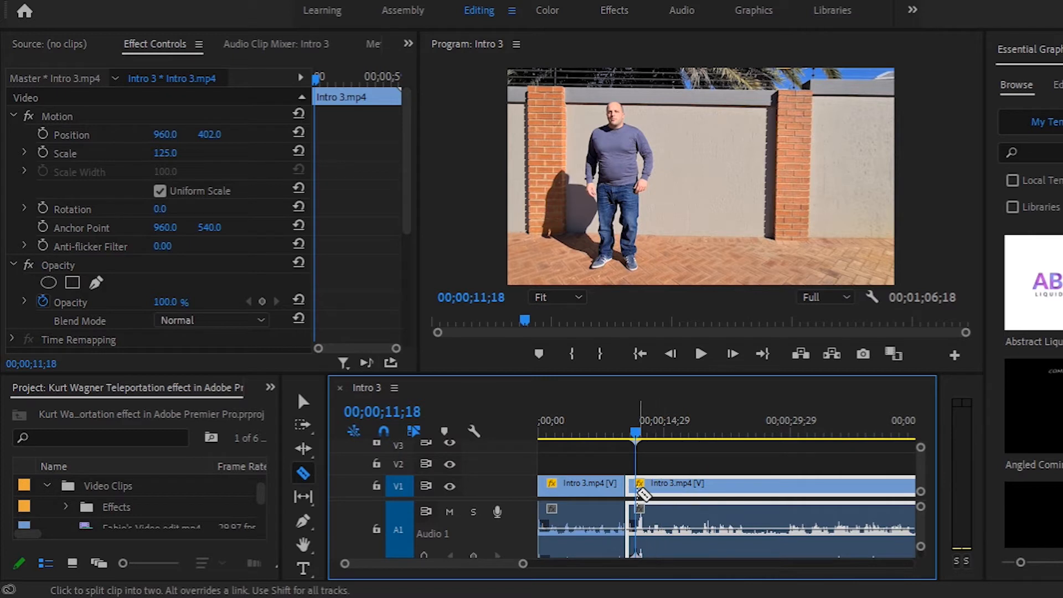
click(638, 488)
key(v)
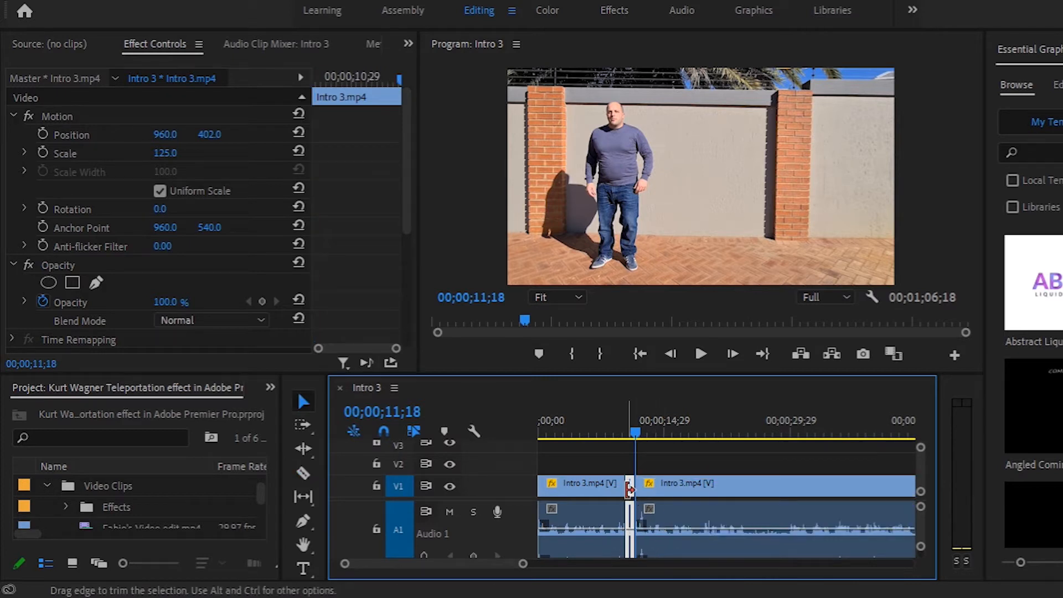
click(629, 496)
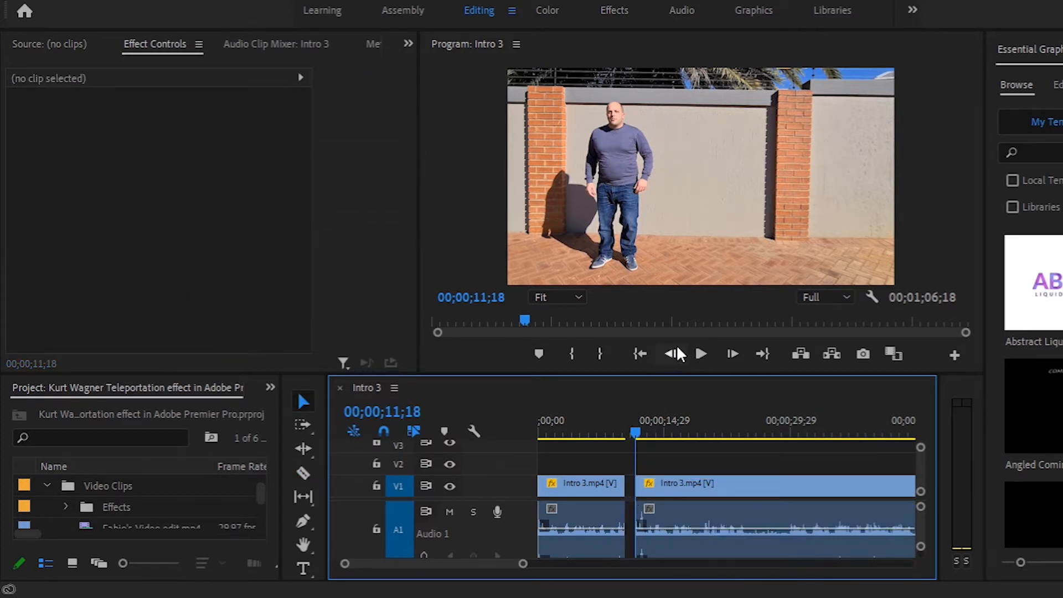
Step: Play the remaining footage and split the clip at 00;00;17;23, as the man walks forward
click(701, 354)
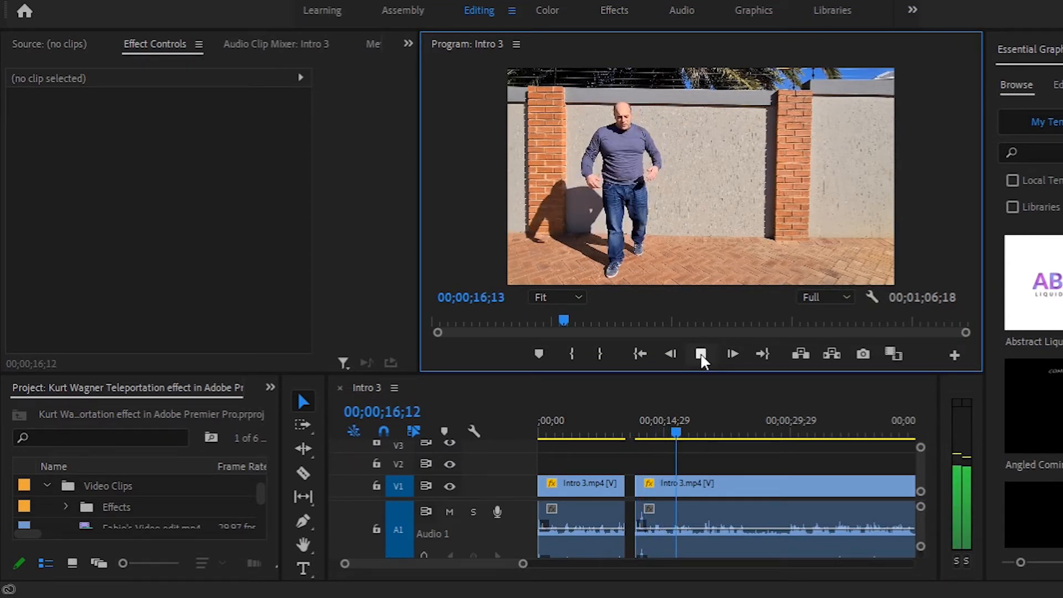
click(700, 355)
key(c)
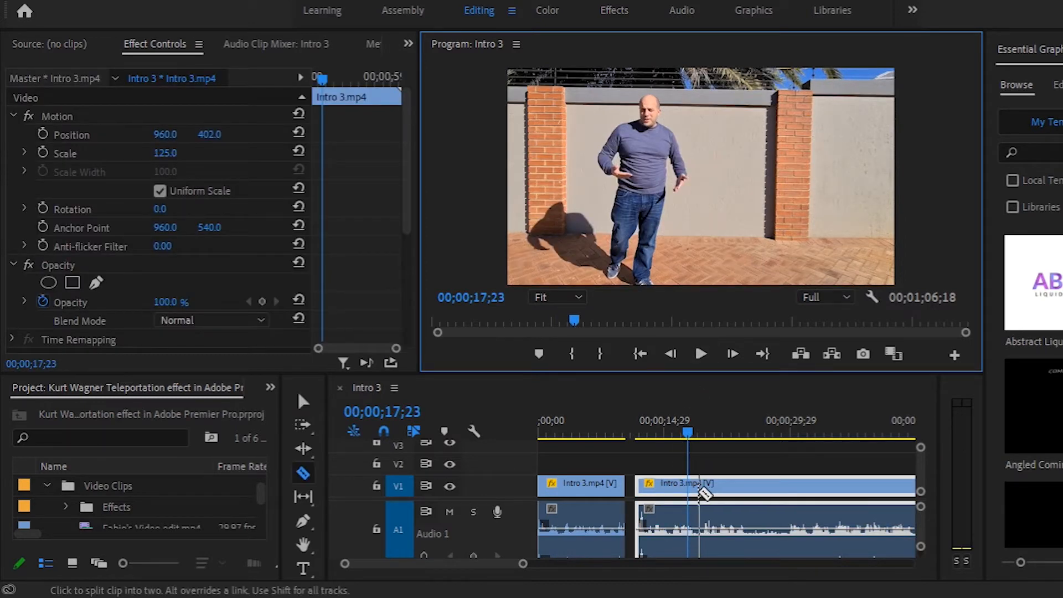
click(693, 487)
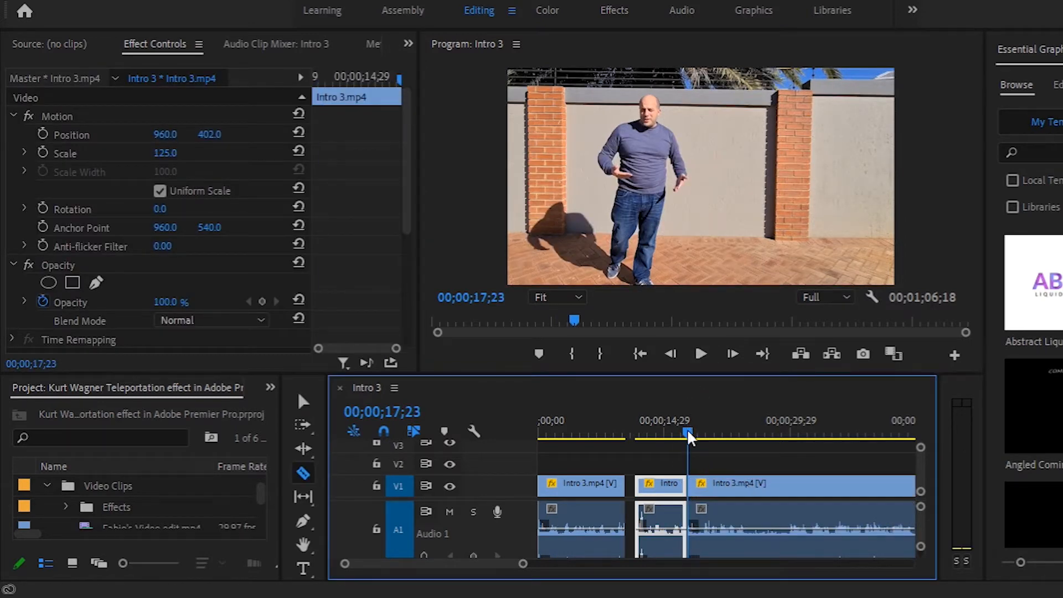
Step: Isolate the shot of the empty wall by splitting the clip at its start and at 00;00;25;23
drag(688, 434, 757, 435)
click(710, 485)
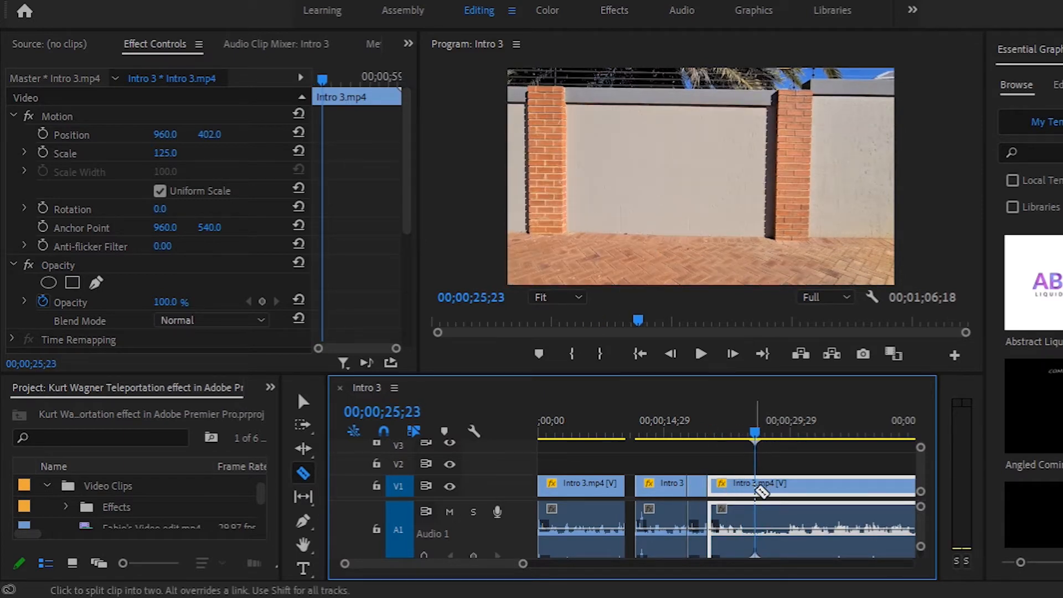
click(754, 487)
Step: Delete the short section before the empty-wall shot and all the footage after it
key(v)
click(698, 486)
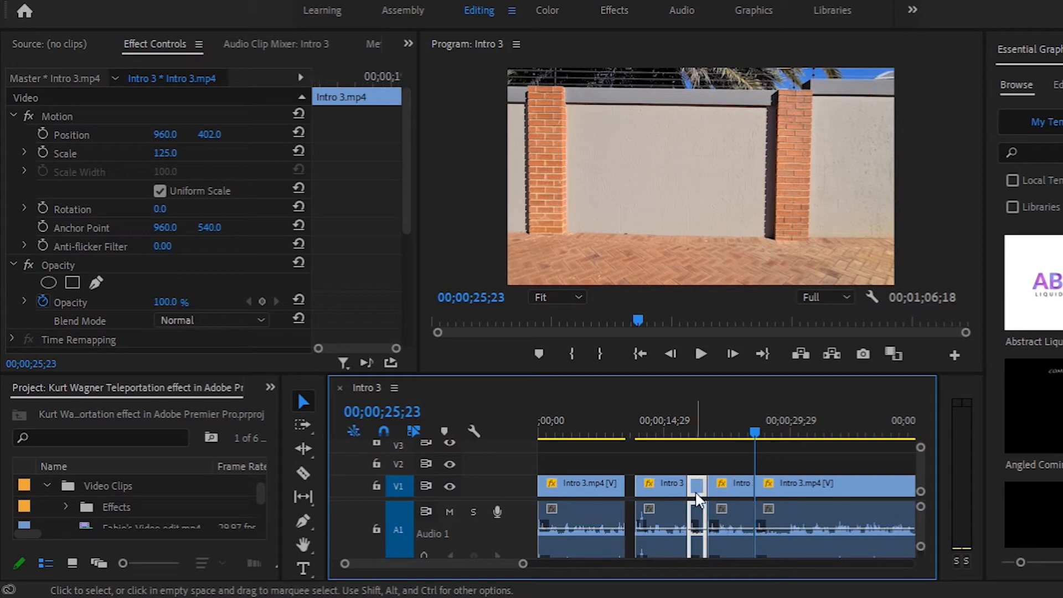
key(Delete)
click(812, 487)
key(Delete)
Step: Unlink the empty-wall clip's video and audio and delete its audio part
click(739, 487)
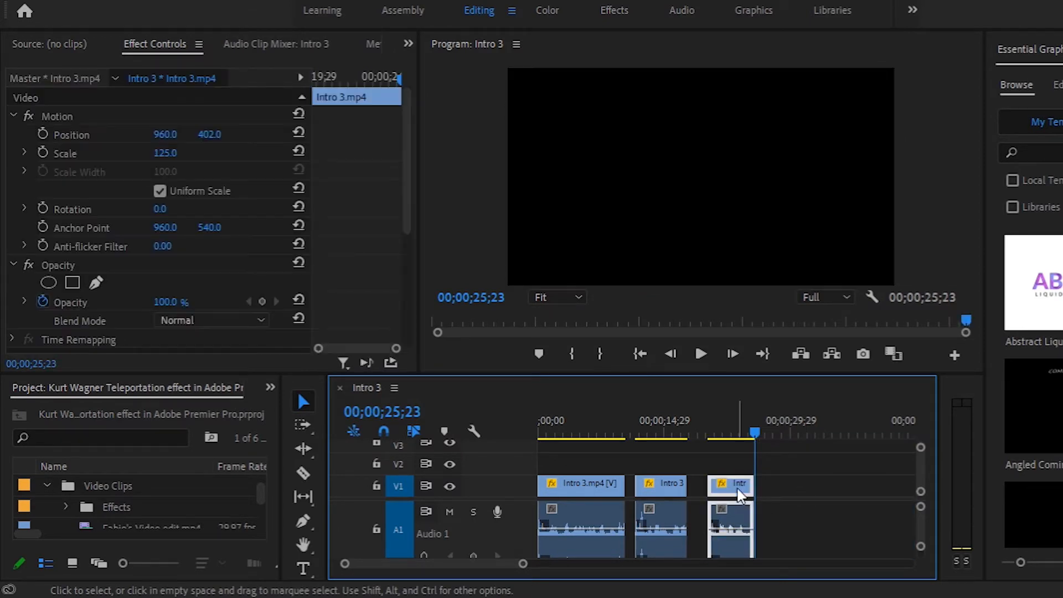
right_click(738, 487)
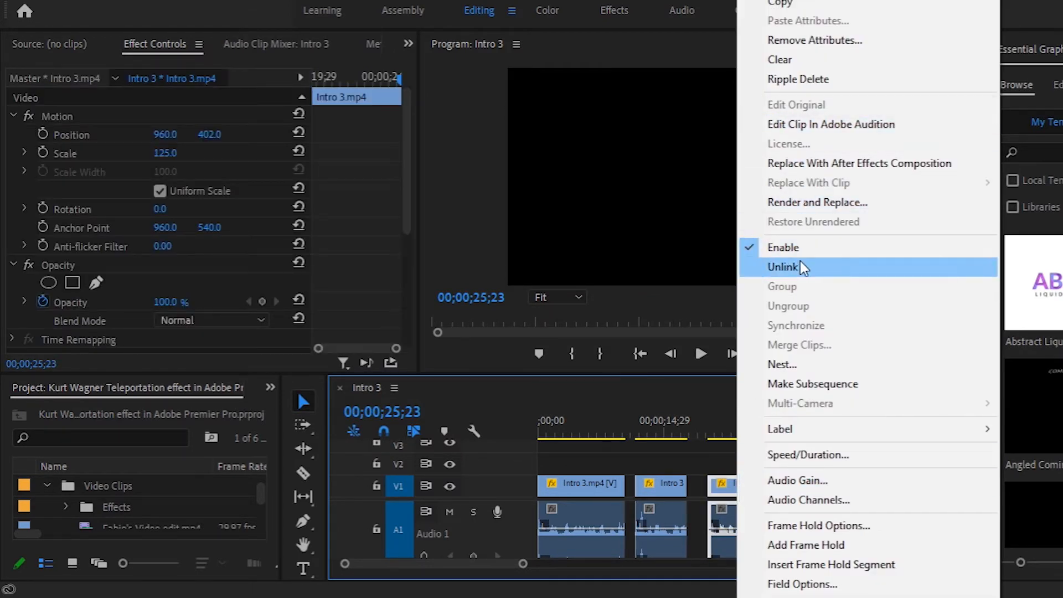
click(782, 267)
click(740, 520)
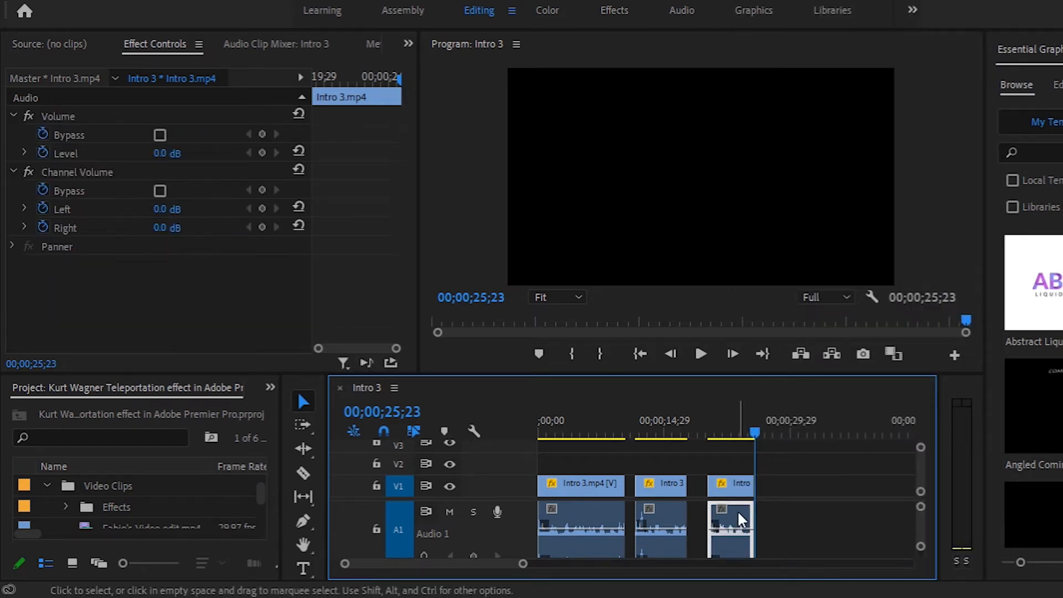
key(Delete)
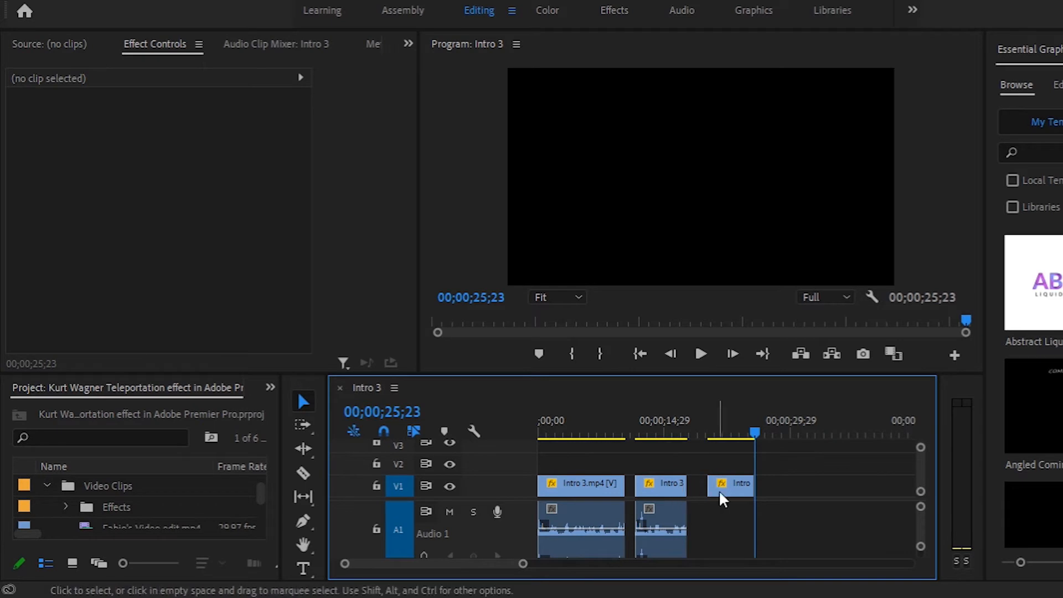
Step: Place the empty-wall clip on track V2 at the end of the first jump clip and move the second jump clip further along V1
mouse_move(719, 488)
mouse_down()
mouse_move(631, 469)
mouse_move(736, 496)
mouse_up()
drag(652, 478, 666, 474)
Step: Find the frame at 00;00;09;22 where the man crouches before jumping and make the empty-wall clip on V2 start there
drag(728, 434, 628, 449)
click(732, 354)
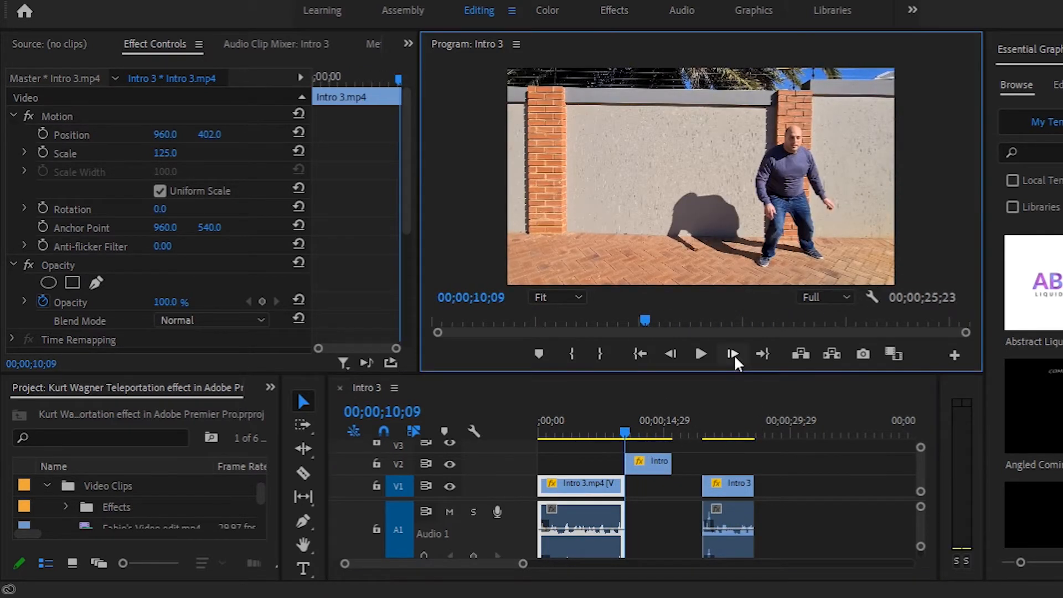
click(732, 355)
drag(626, 432, 607, 432)
click(732, 354)
click(733, 354)
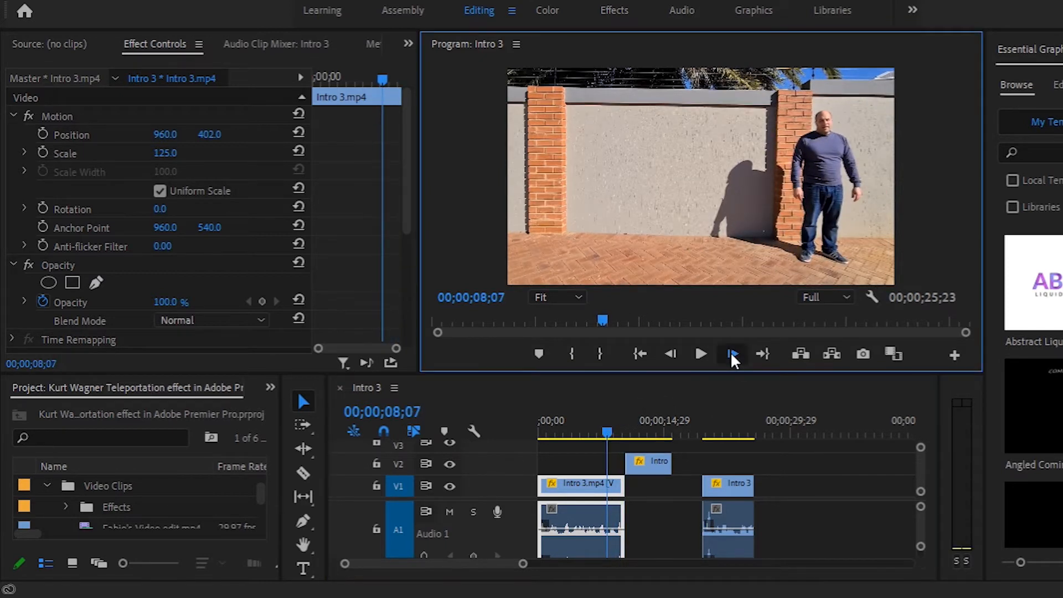
click(732, 355)
click(732, 354)
click(732, 355)
click(732, 354)
click(732, 354)
click(732, 354)
triple_click(732, 355)
triple_click(732, 354)
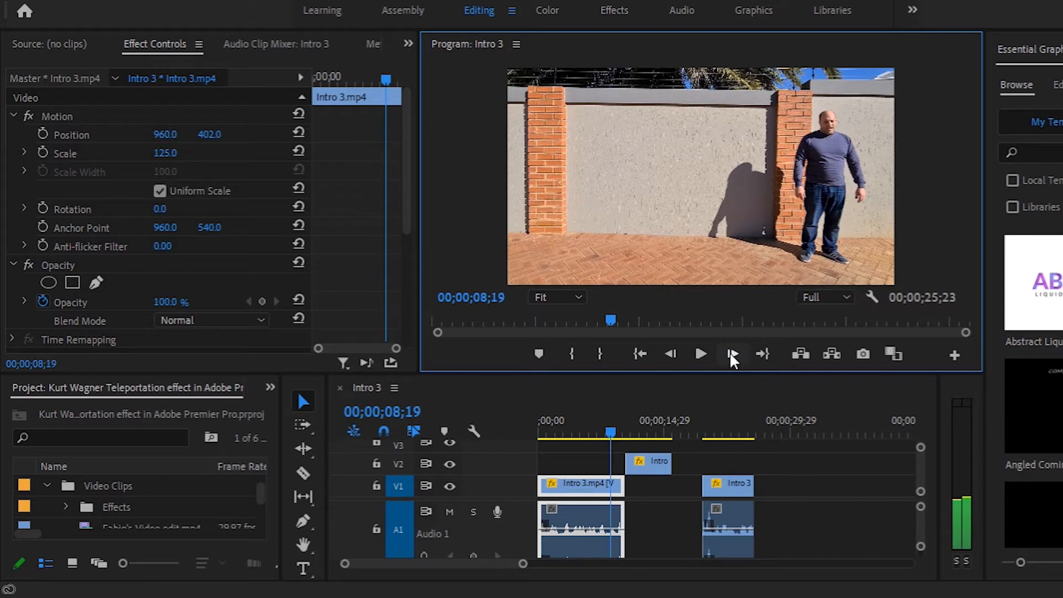
triple_click(732, 354)
triple_click(732, 354)
triple_click(732, 354)
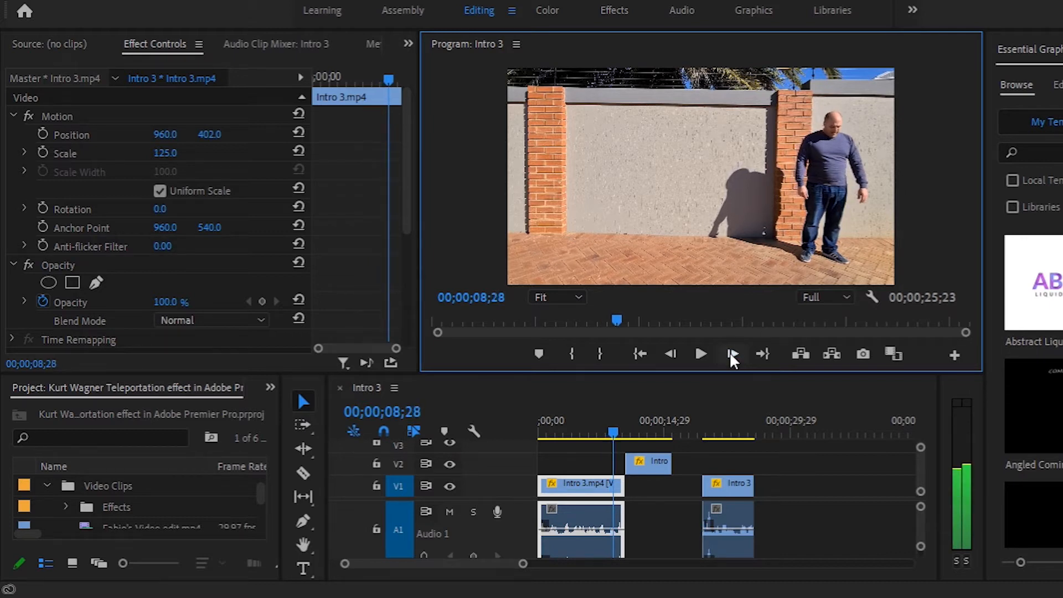
triple_click(732, 355)
triple_click(732, 354)
double_click(732, 354)
triple_click(732, 354)
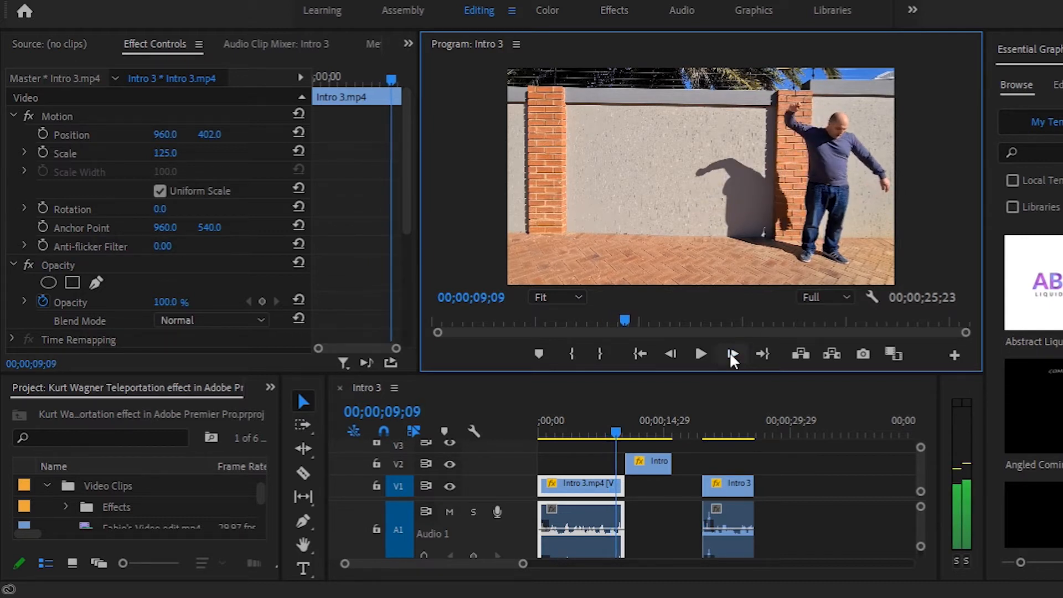
double_click(733, 354)
triple_click(732, 354)
double_click(732, 354)
triple_click(732, 354)
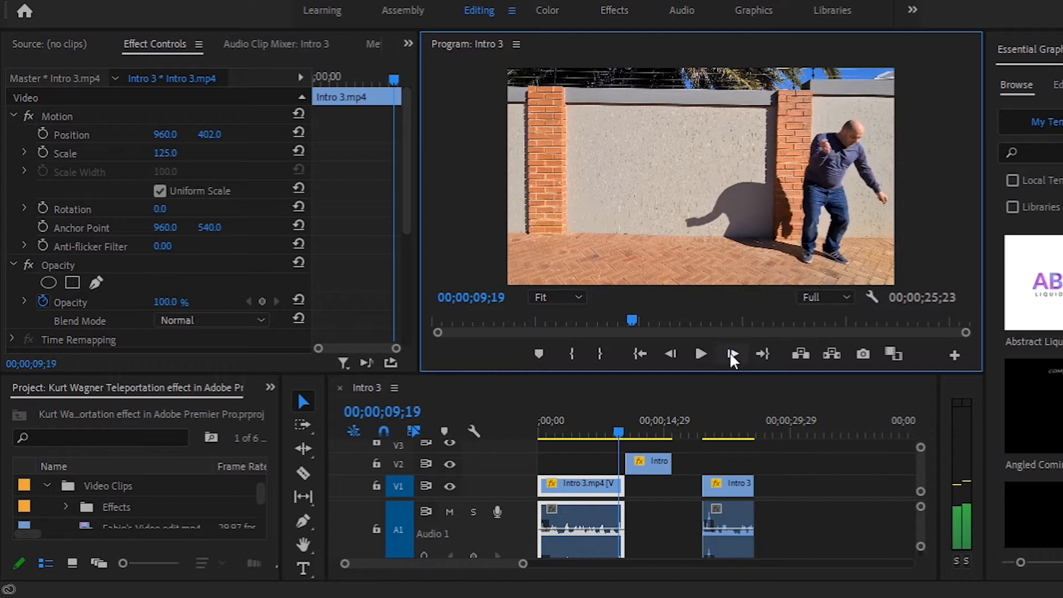
double_click(732, 354)
click(733, 355)
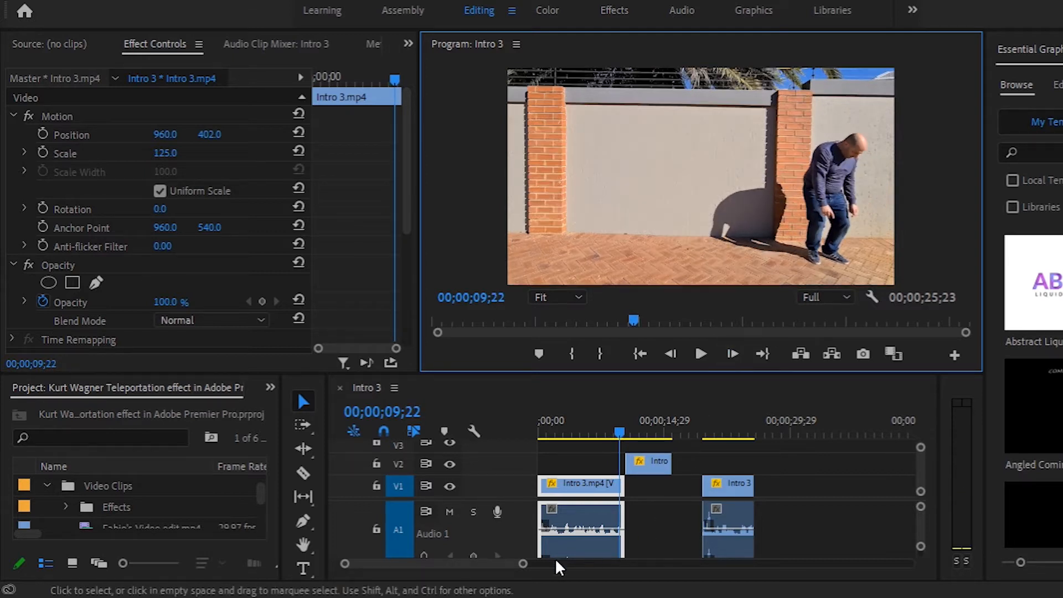
drag(523, 563, 468, 564)
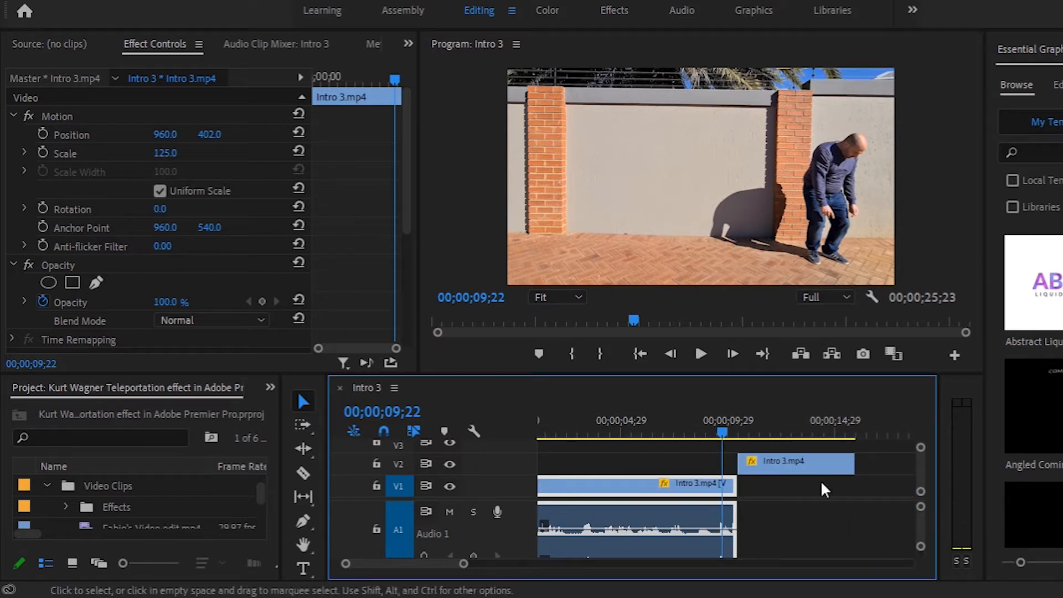
drag(810, 473, 800, 476)
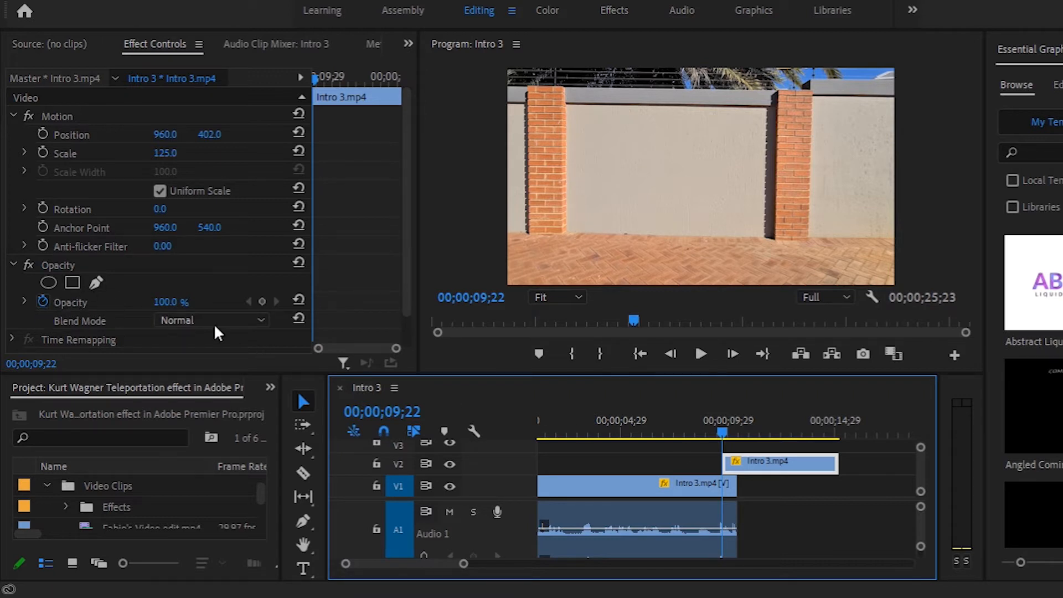
Step: Keyframe the empty-wall clip's opacity from 1.0 % at 00;00;09;22 to 100.0 % at 00;00;09;27
click(261, 301)
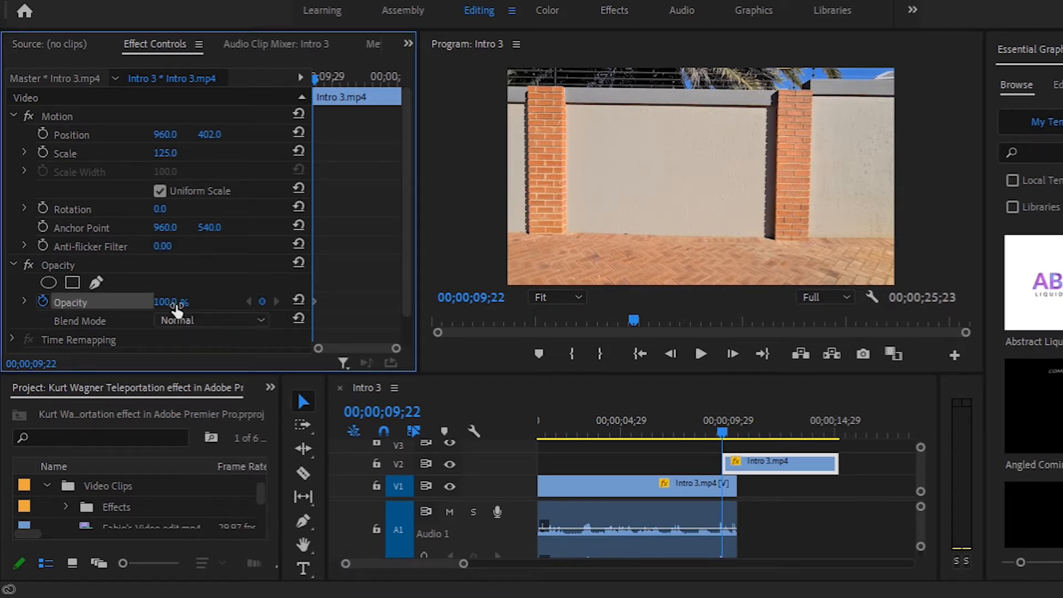
drag(172, 303, 116, 303)
click(732, 354)
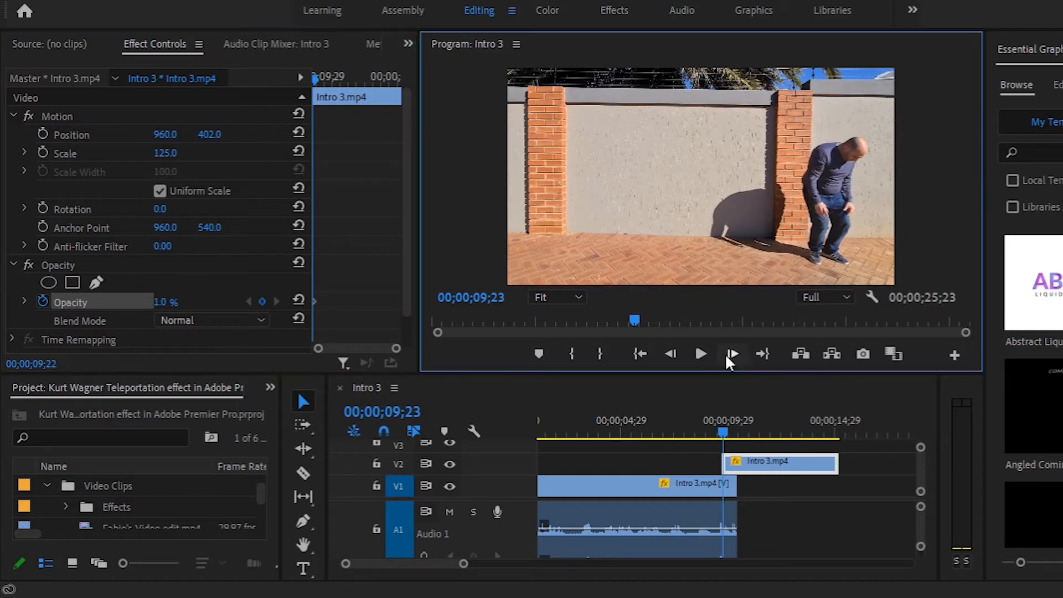
click(732, 354)
click(732, 354)
click(731, 354)
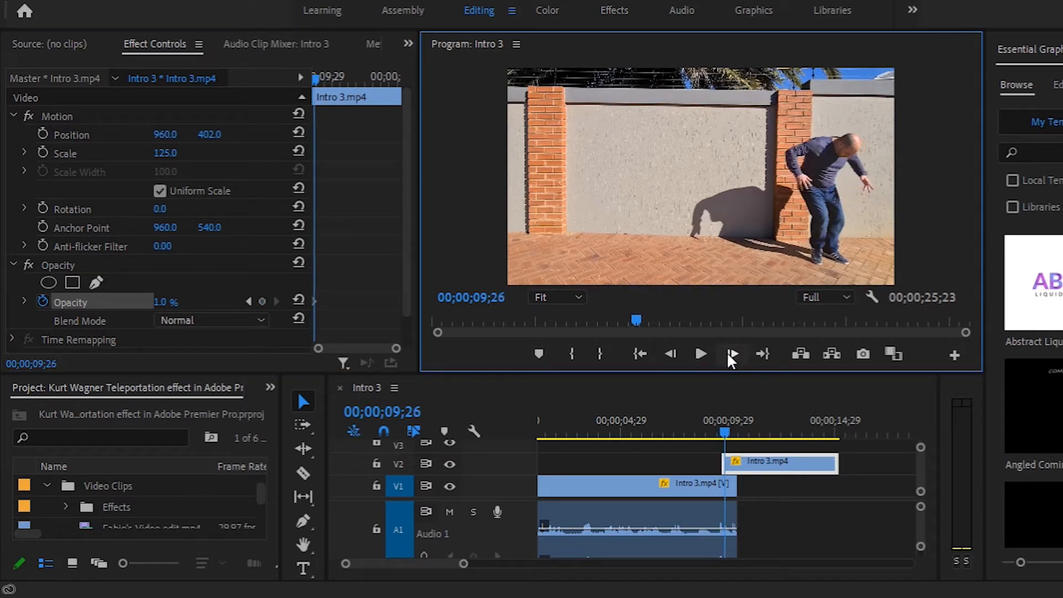
click(731, 354)
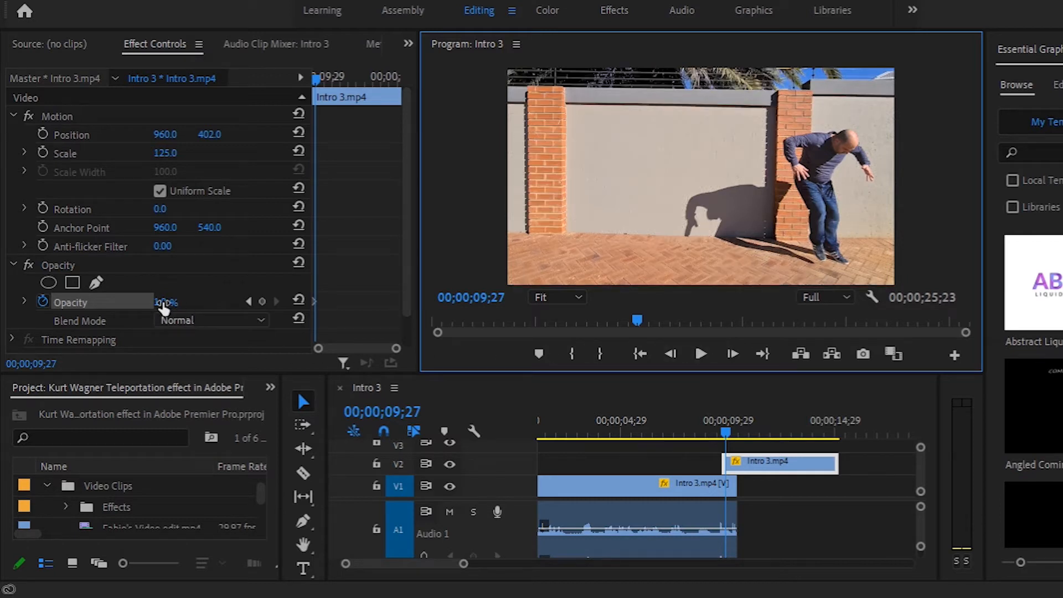
drag(164, 304, 217, 305)
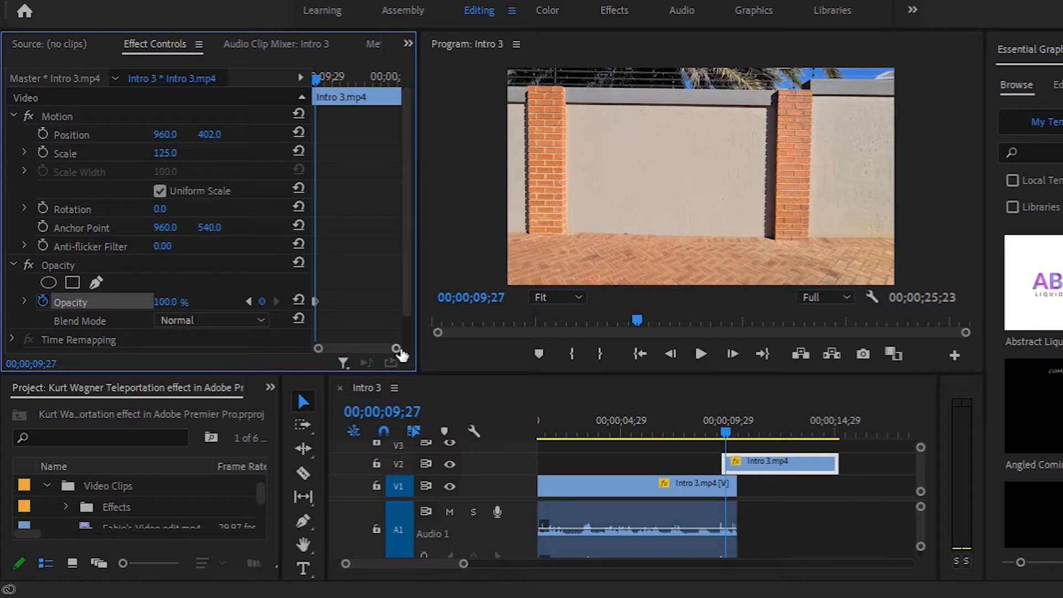
Step: Set the empty-wall clip's first opacity keyframe at 00;00;09;22 to 0.0 %
drag(398, 353, 349, 349)
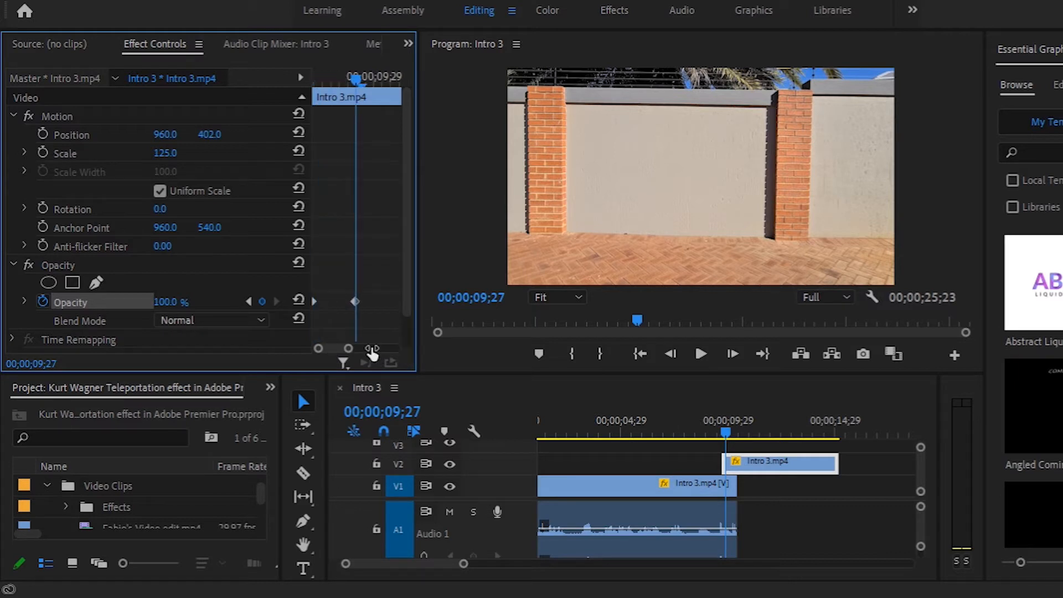
click(314, 300)
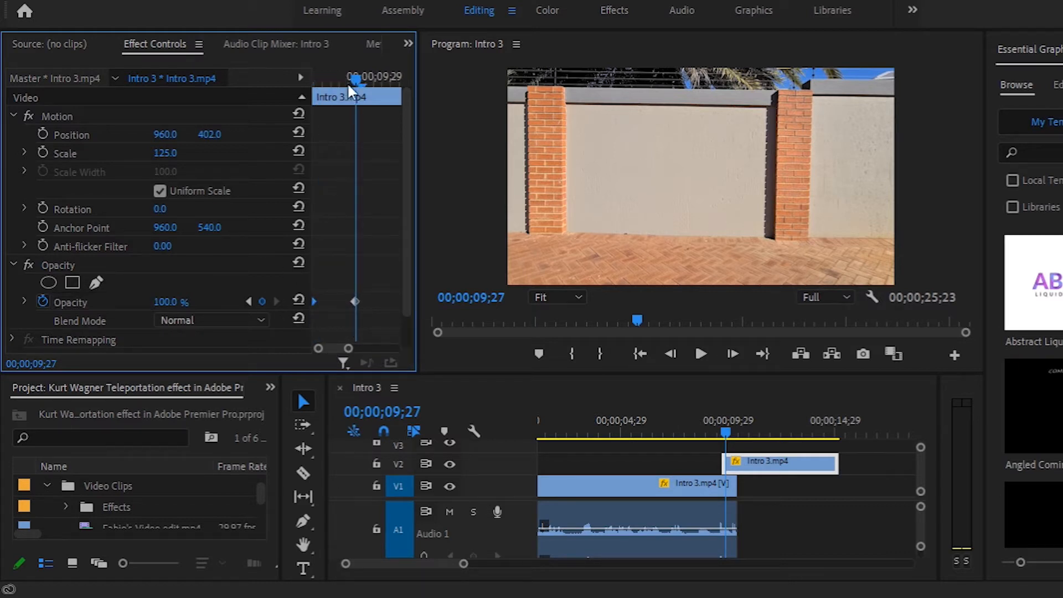
drag(350, 87, 232, 91)
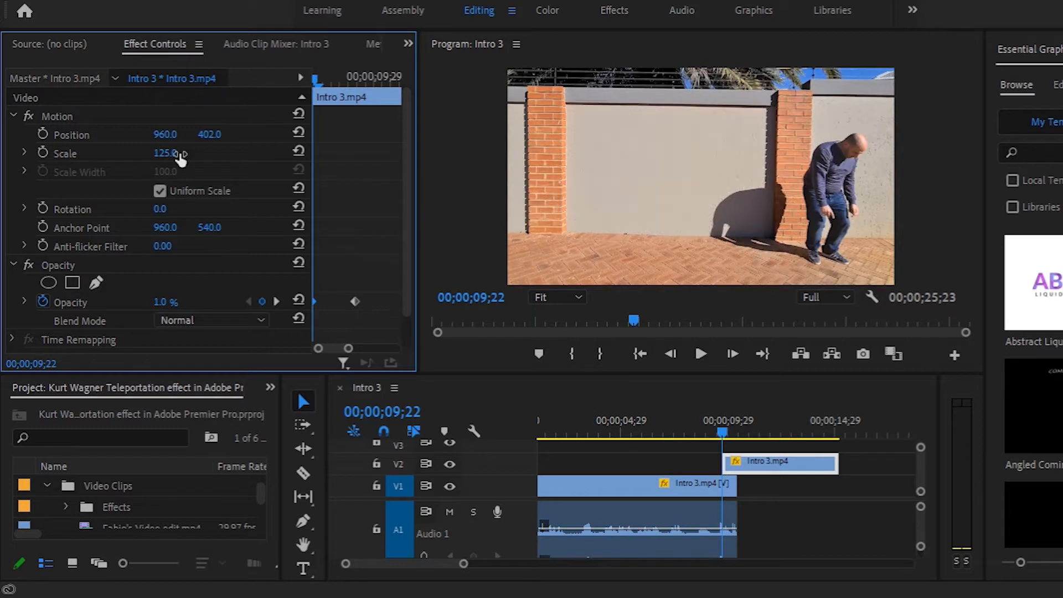
drag(164, 303, 158, 302)
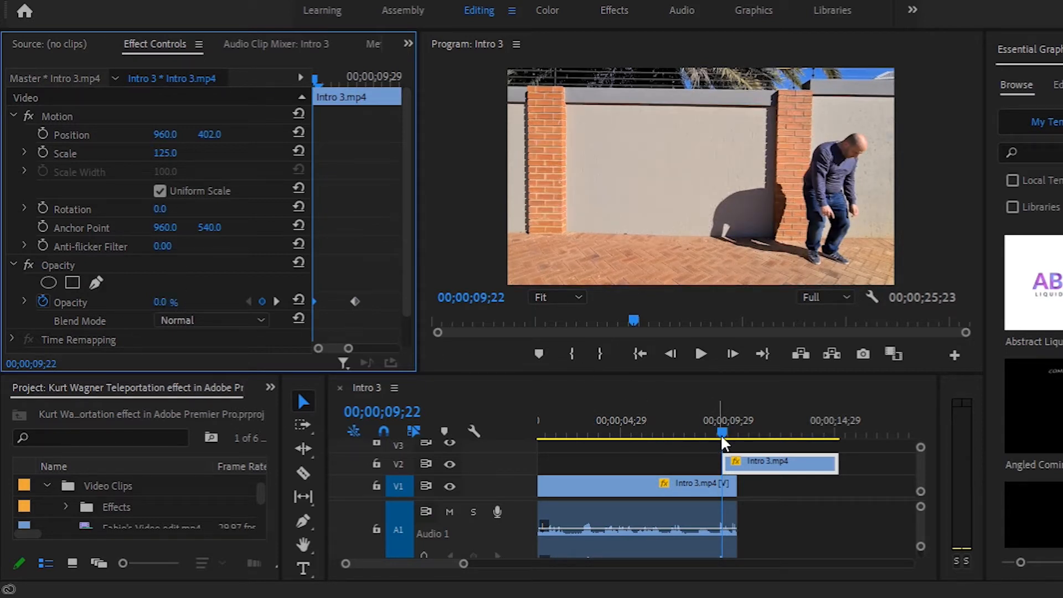
Step: Play back the fade from the crouching man to the empty wall, starting at about 00;00;08;27
drag(722, 442, 705, 437)
click(701, 354)
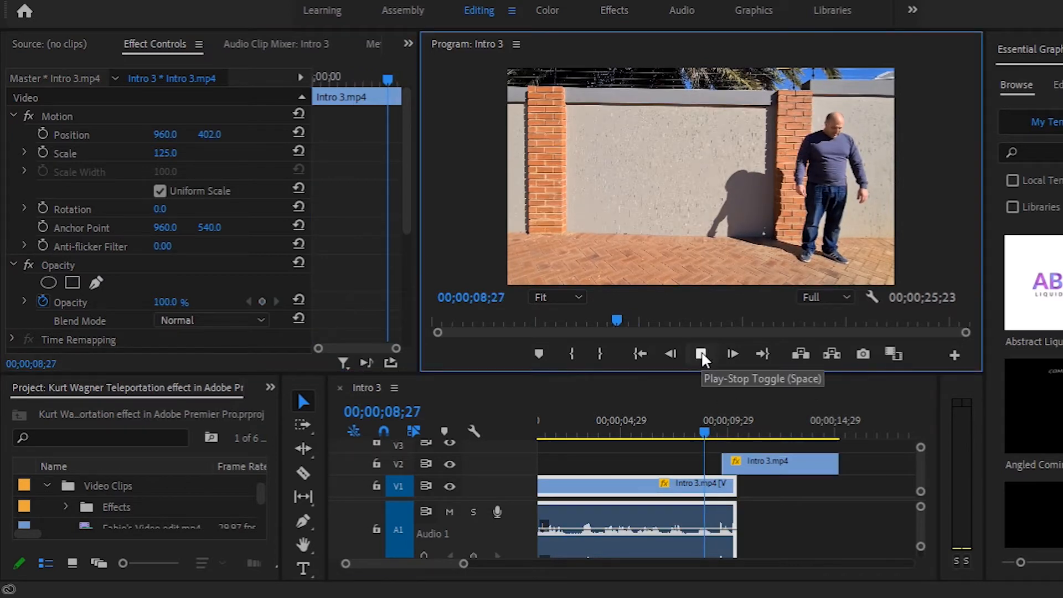
click(700, 354)
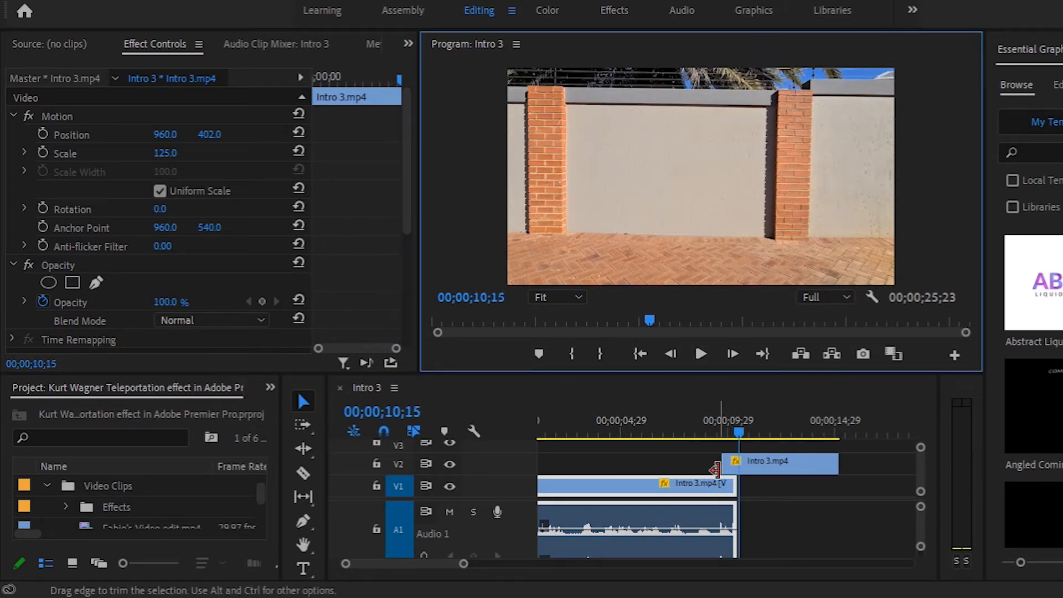
click(700, 354)
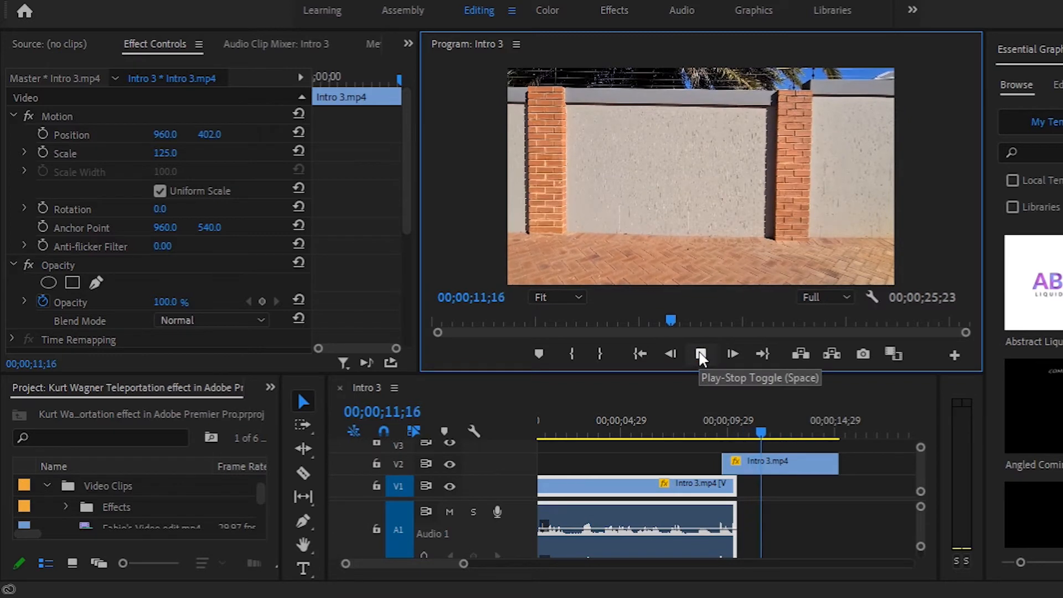
click(700, 354)
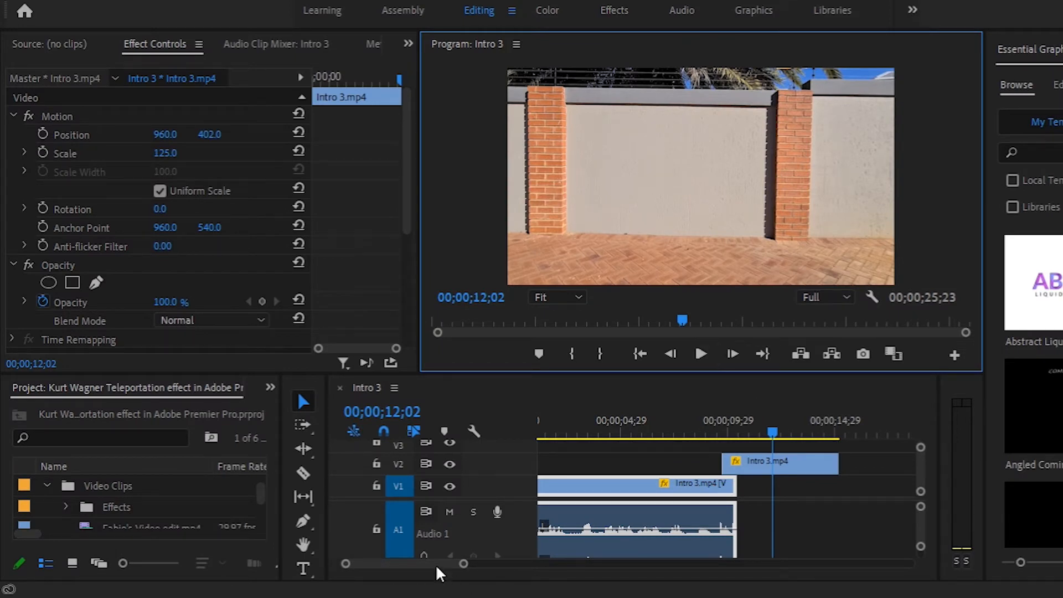
Step: Shorten the empty-wall clip to end at about 00;00;13;00 and move the second jump clip earlier to start at 00;00;15;25
drag(433, 560, 436, 560)
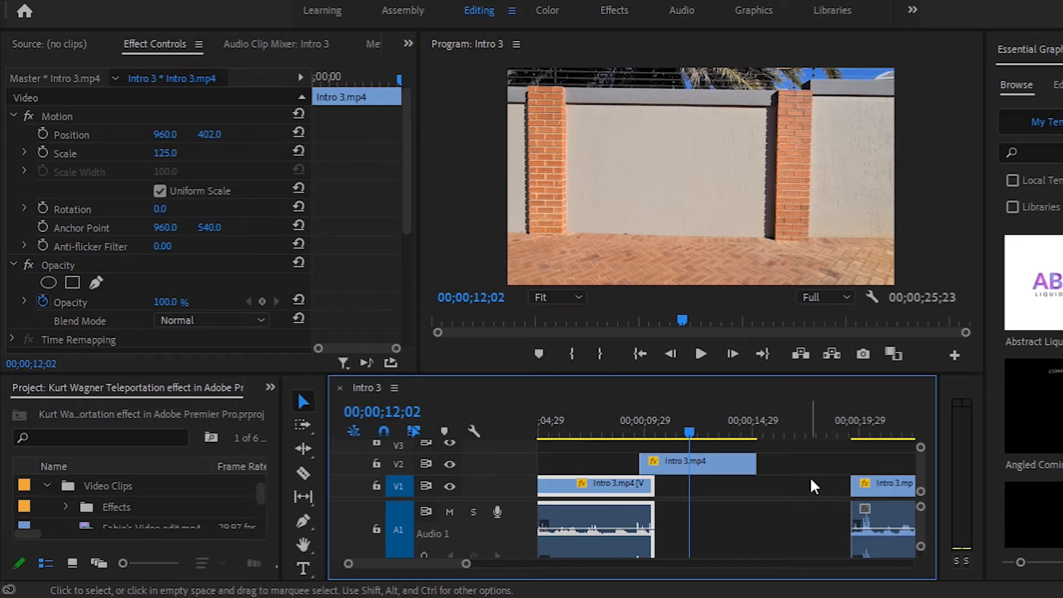
drag(880, 486, 709, 466)
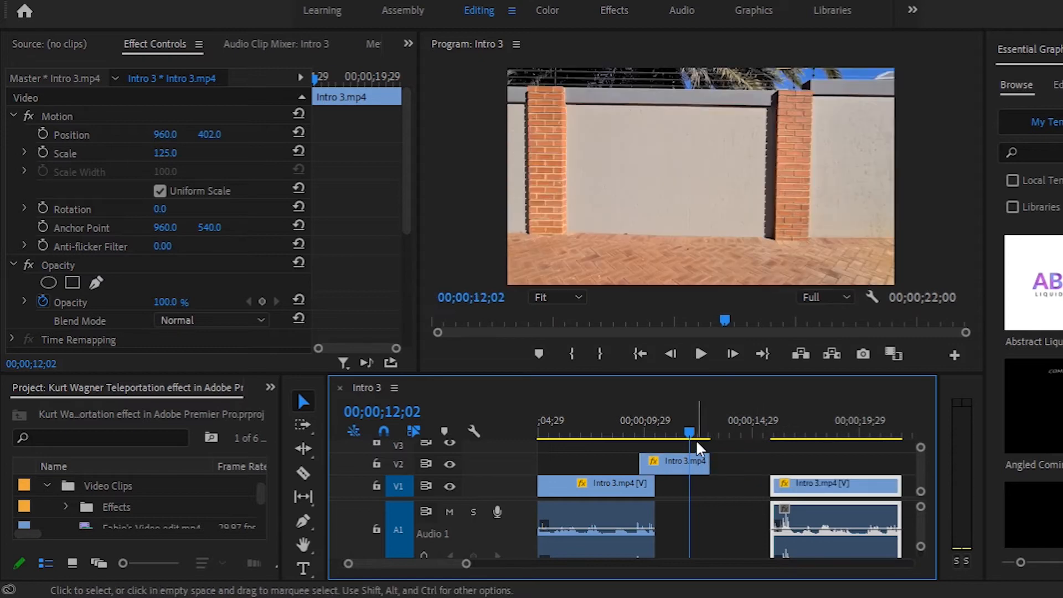
Step: Split the second jump clip at 00;00;16;06, while the man is in mid-air
drag(693, 428, 770, 429)
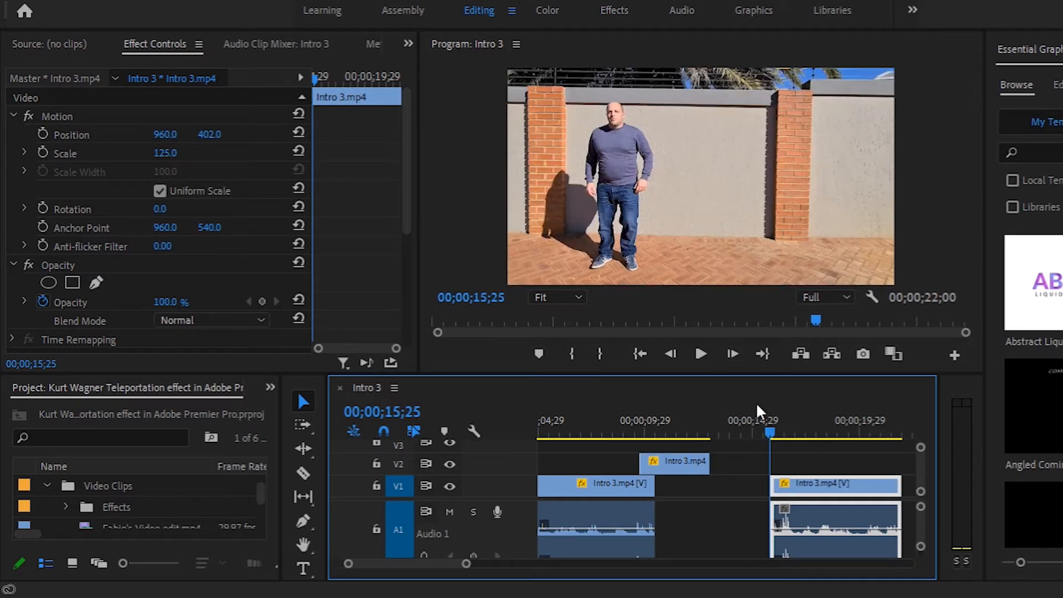
click(702, 353)
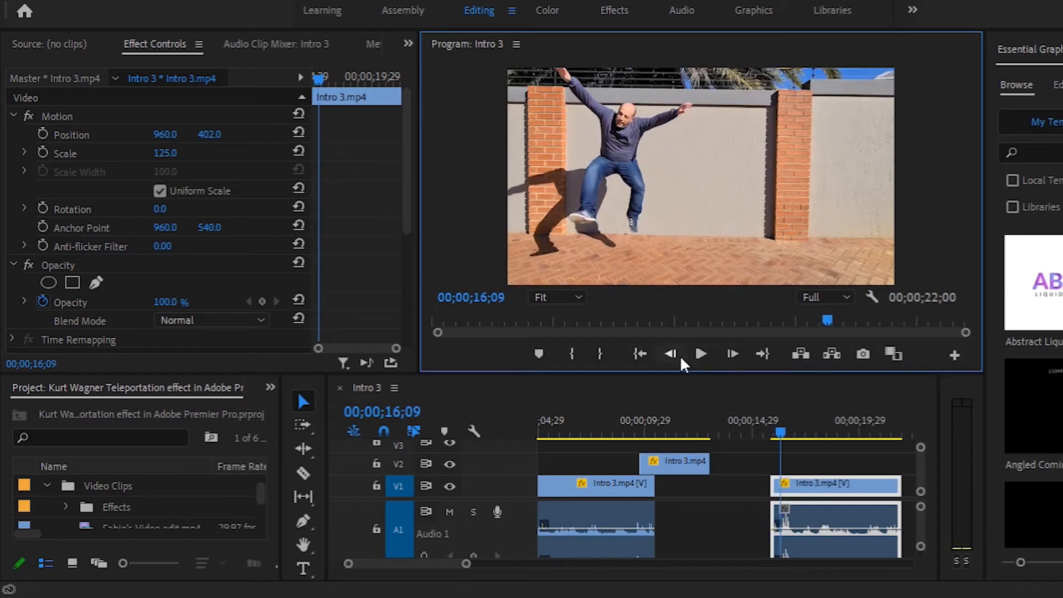
click(679, 353)
click(678, 353)
click(681, 353)
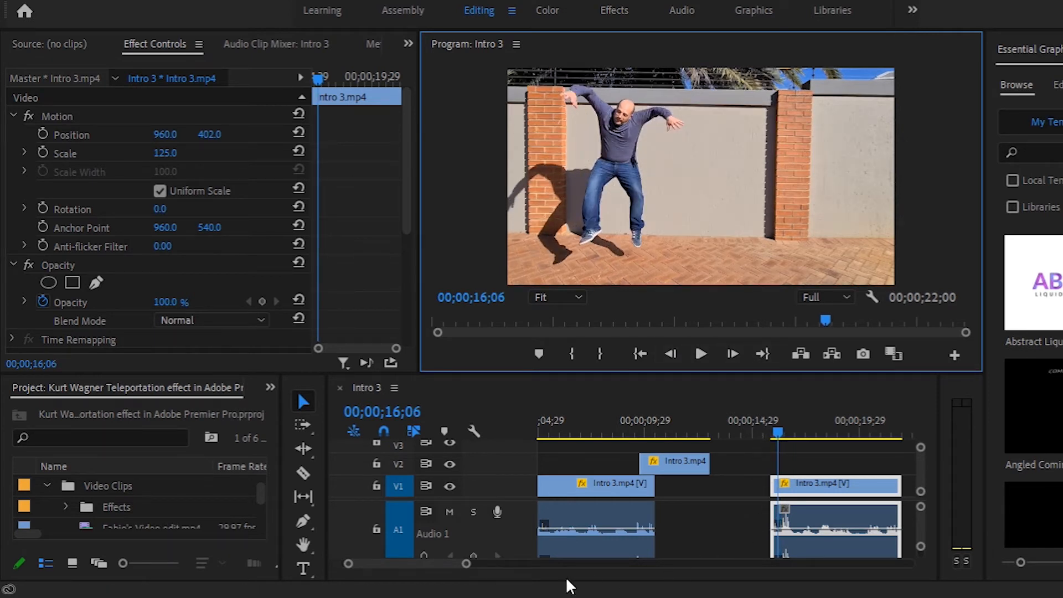
drag(467, 564, 437, 564)
key(c)
click(724, 528)
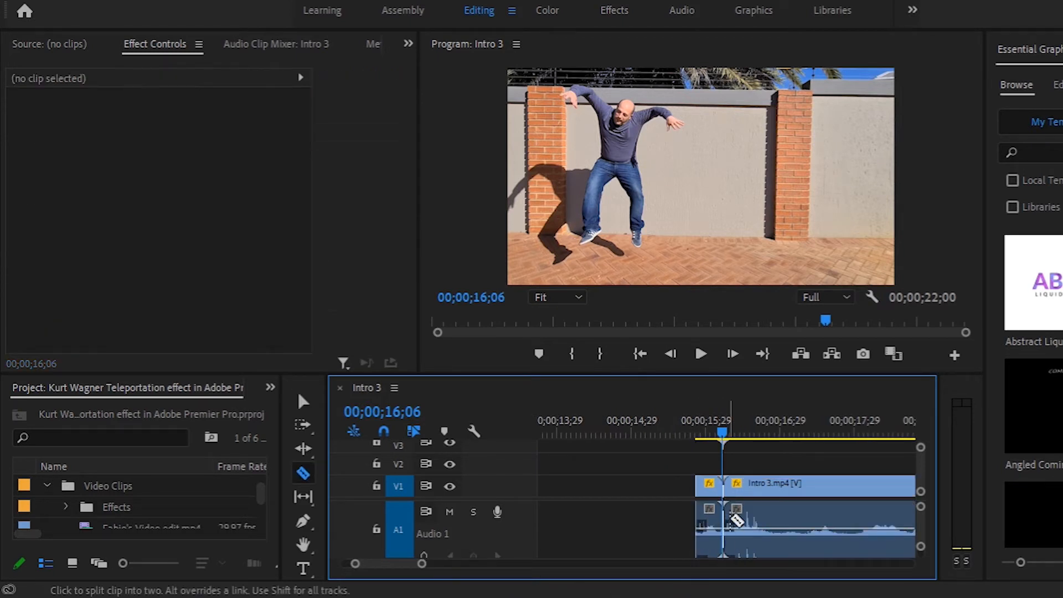
key(v)
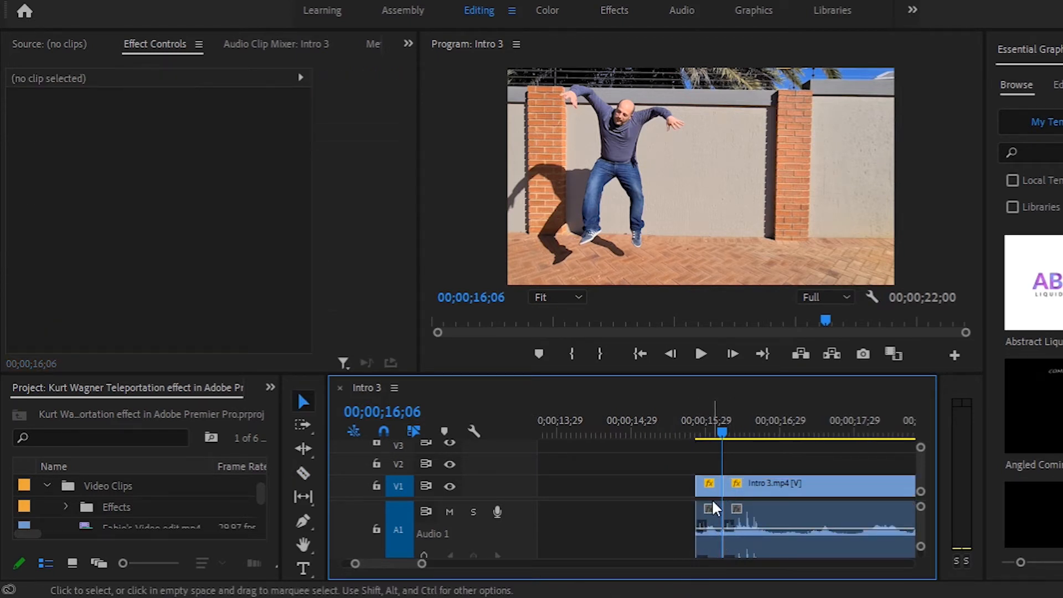
Step: Ripple delete the short section of the second jump clip before the mid-air split
click(705, 486)
right_click(705, 492)
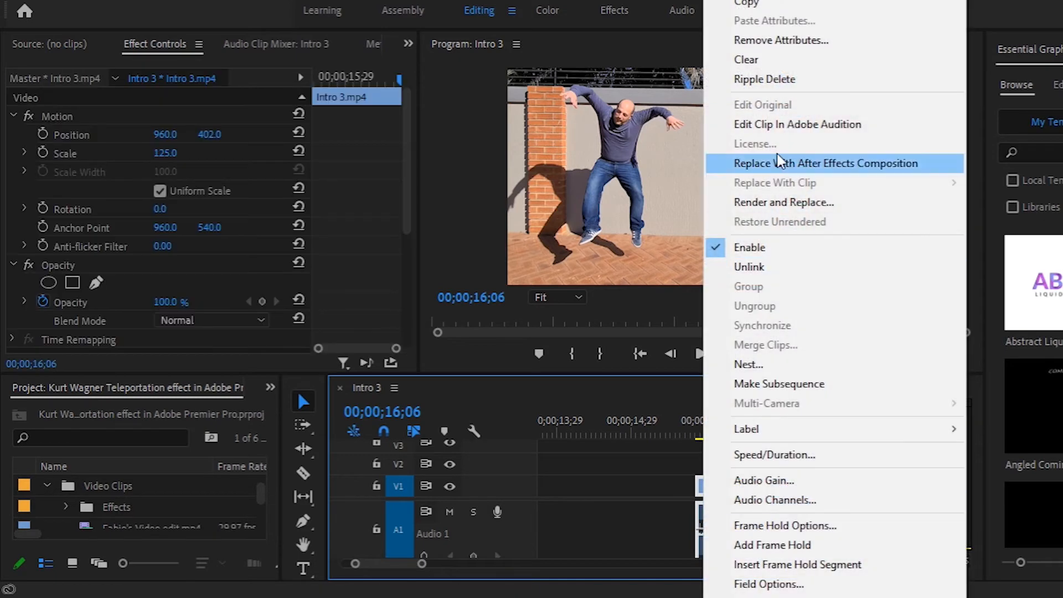
click(778, 83)
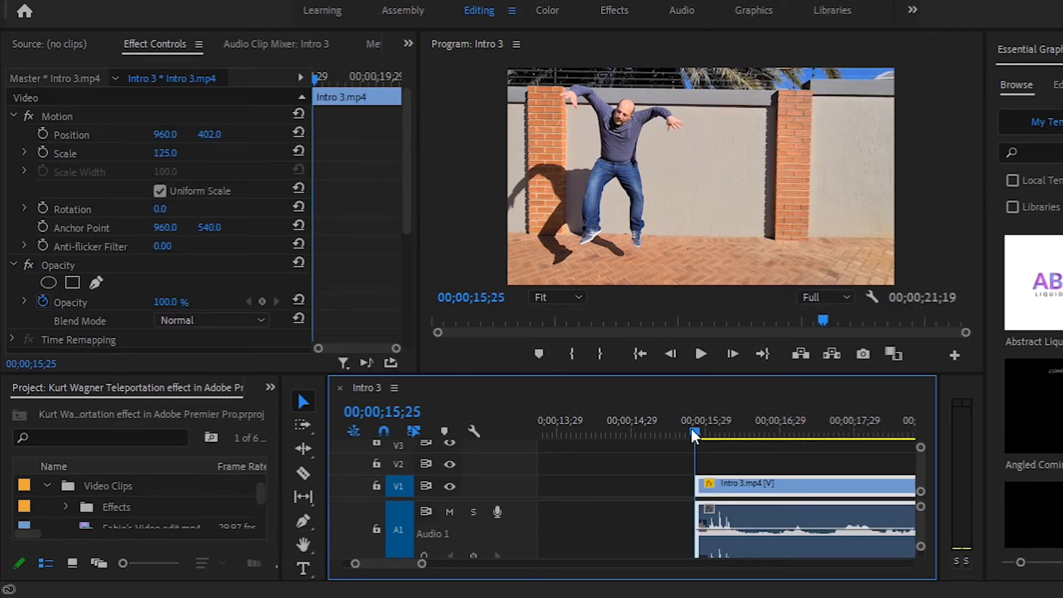
Step: Move the second jump clip on V1 beneath the end of the empty-wall clip and play back the sequence from 00;00;10;00
drag(389, 560, 387, 561)
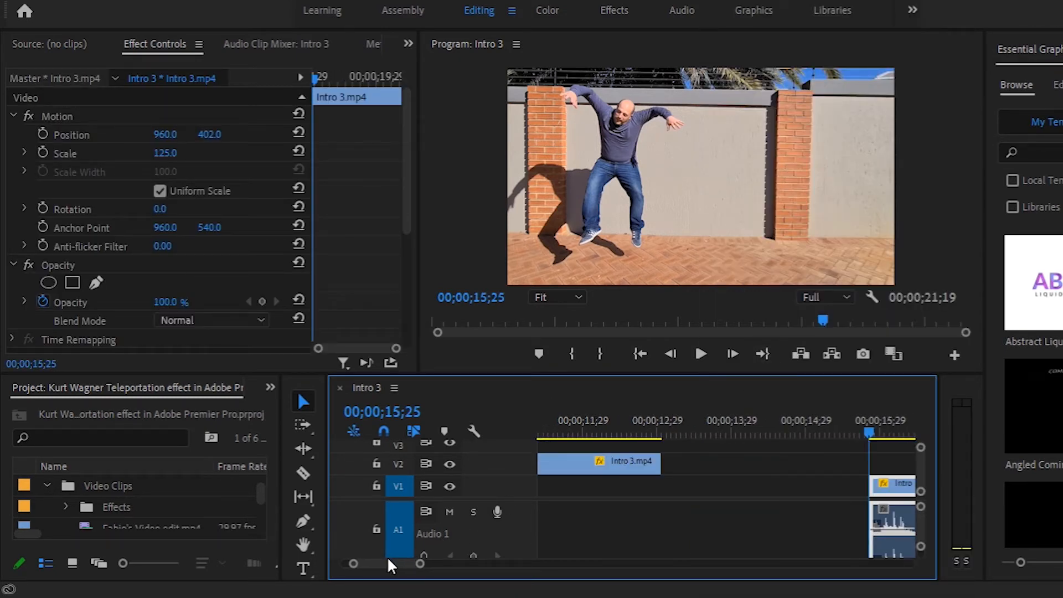
drag(889, 489, 634, 487)
drag(866, 430, 794, 431)
drag(510, 464, 633, 447)
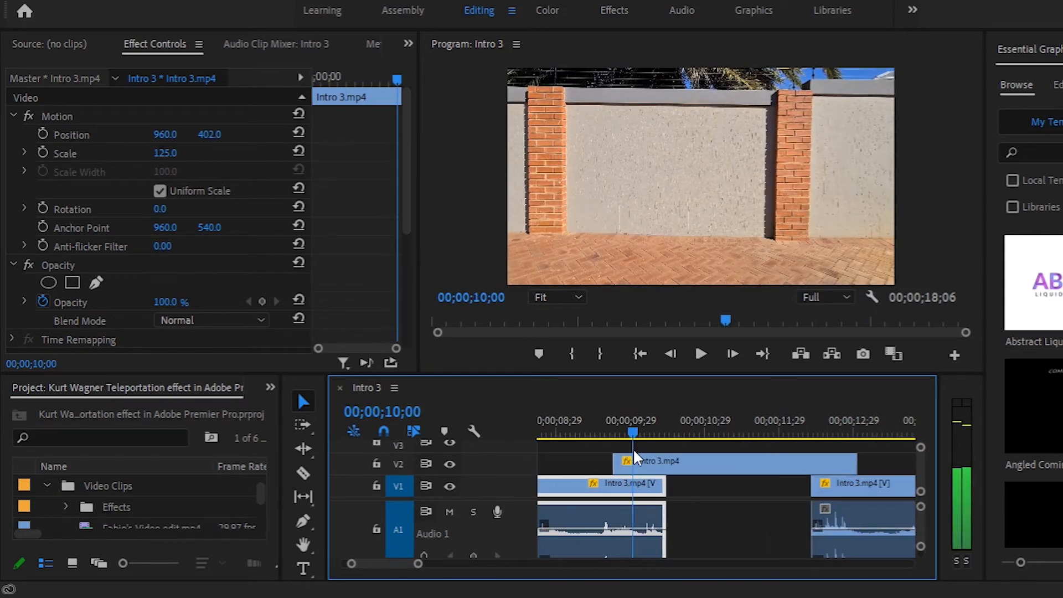
click(701, 349)
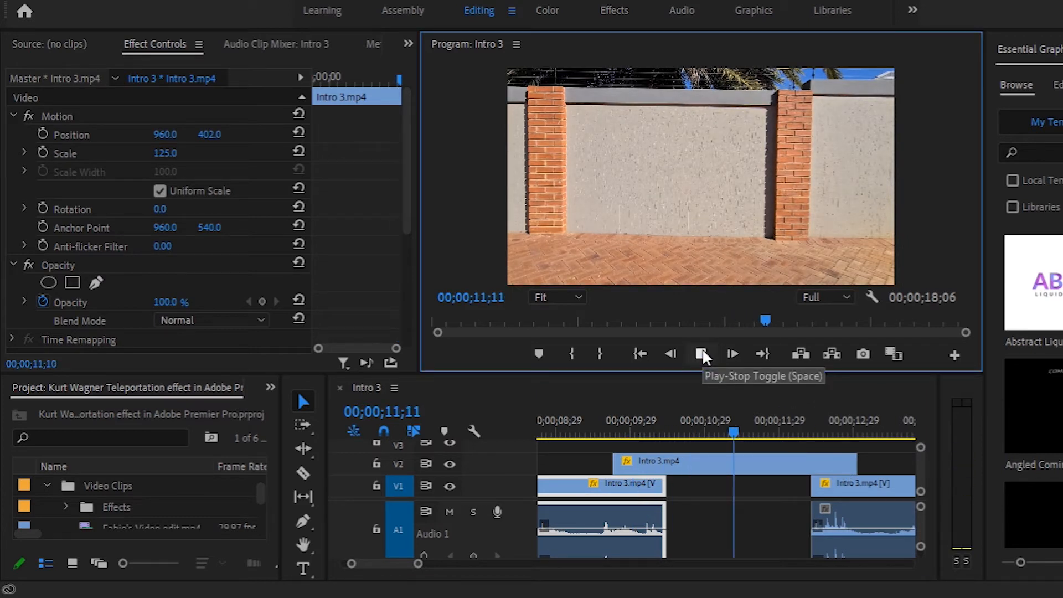
click(702, 348)
Step: Move the second jump clip earlier to start at 00;00;11;21 and shorten the empty-wall clip to end at about 00;00;12;08
drag(844, 502, 791, 501)
drag(851, 461, 802, 460)
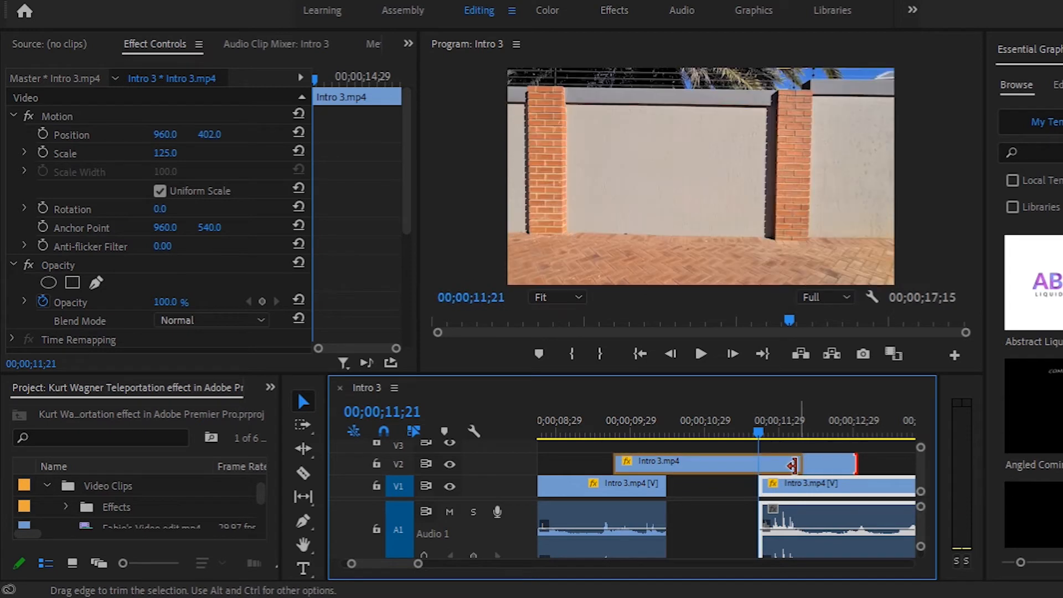
Step: Keyframe the empty-wall clip's opacity at 100% at 00;00;11;21 and at 0% at 00;00;11;26
click(730, 460)
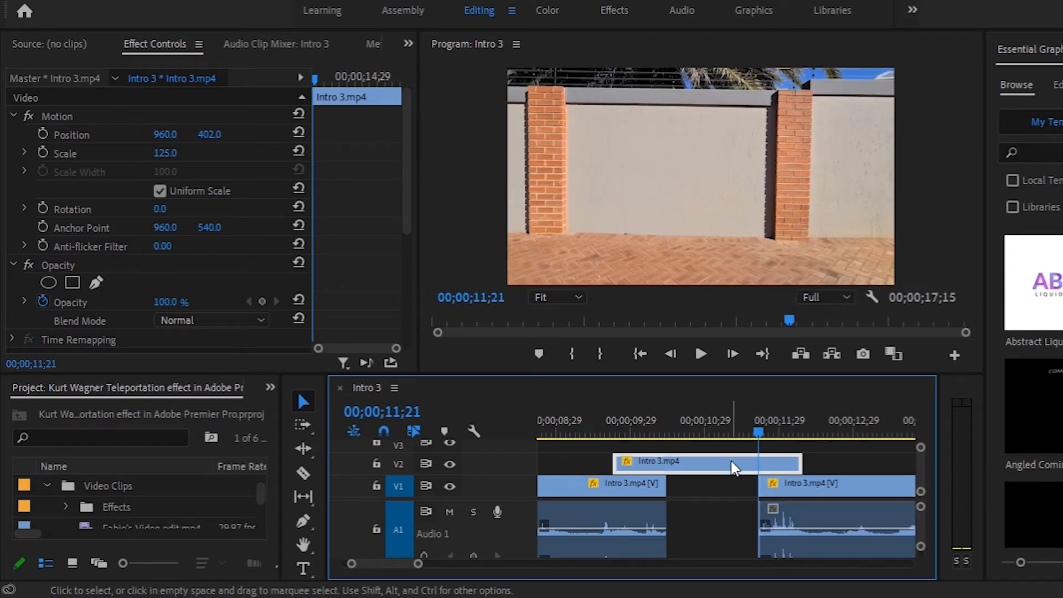
click(261, 302)
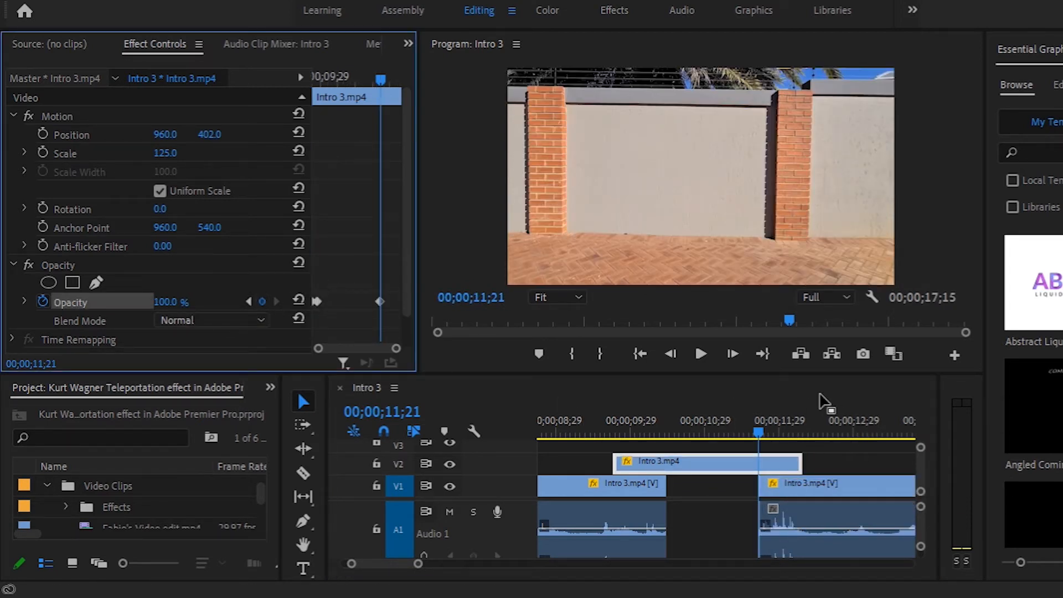
click(732, 354)
click(732, 353)
click(732, 353)
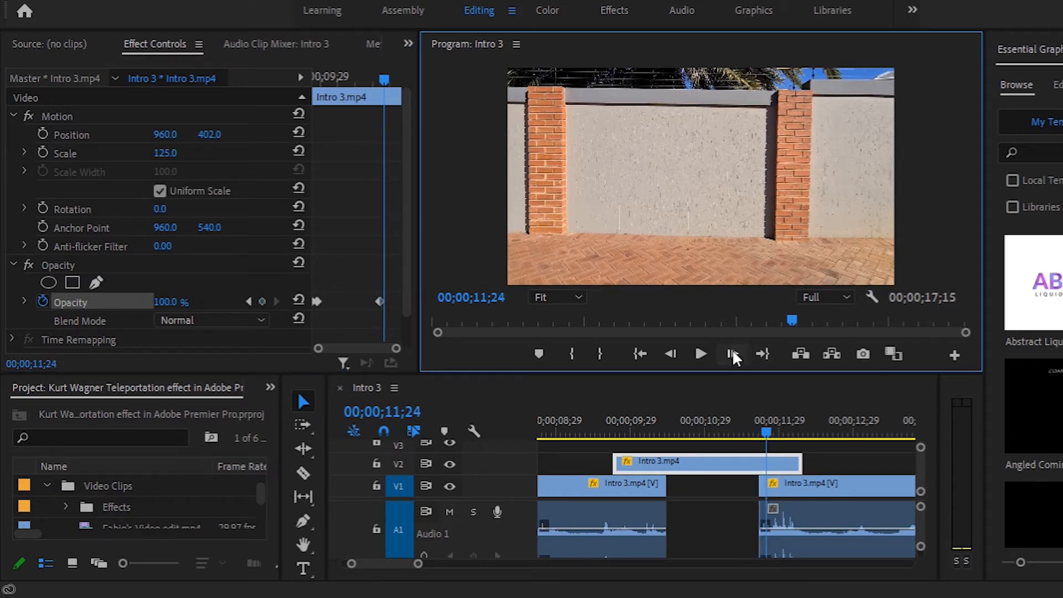
click(732, 353)
click(732, 353)
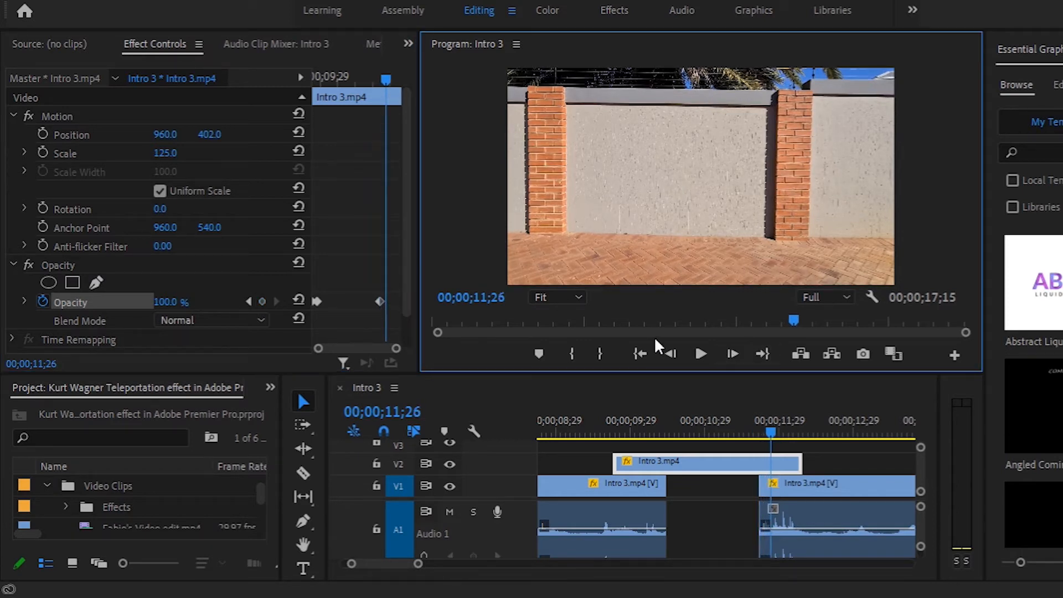
drag(178, 302, 161, 304)
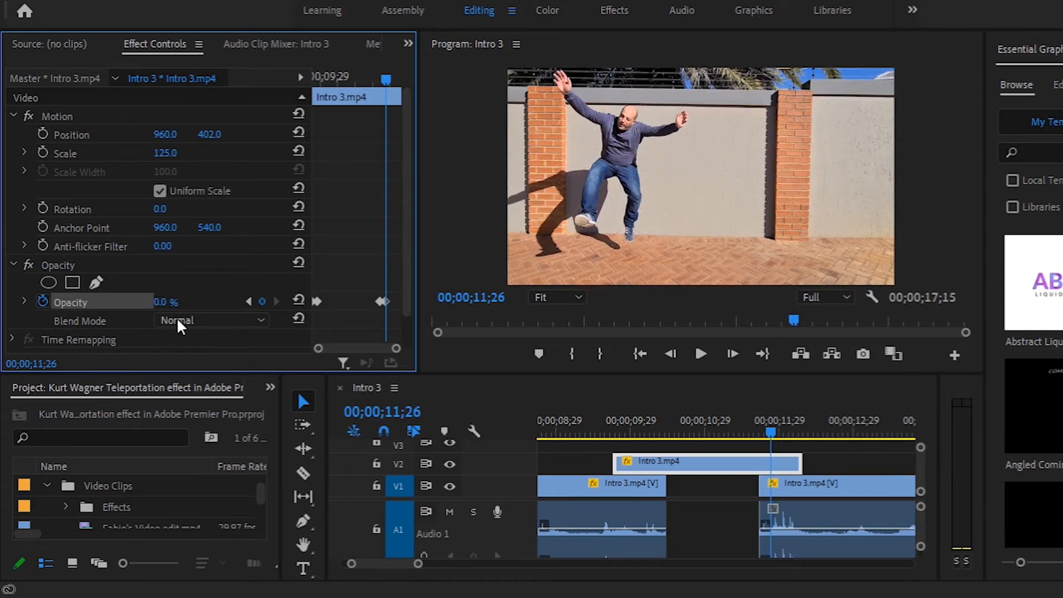
Step: Play back the sequence from just before the empty-wall clip to check both opacity fades
drag(767, 431, 577, 449)
click(701, 354)
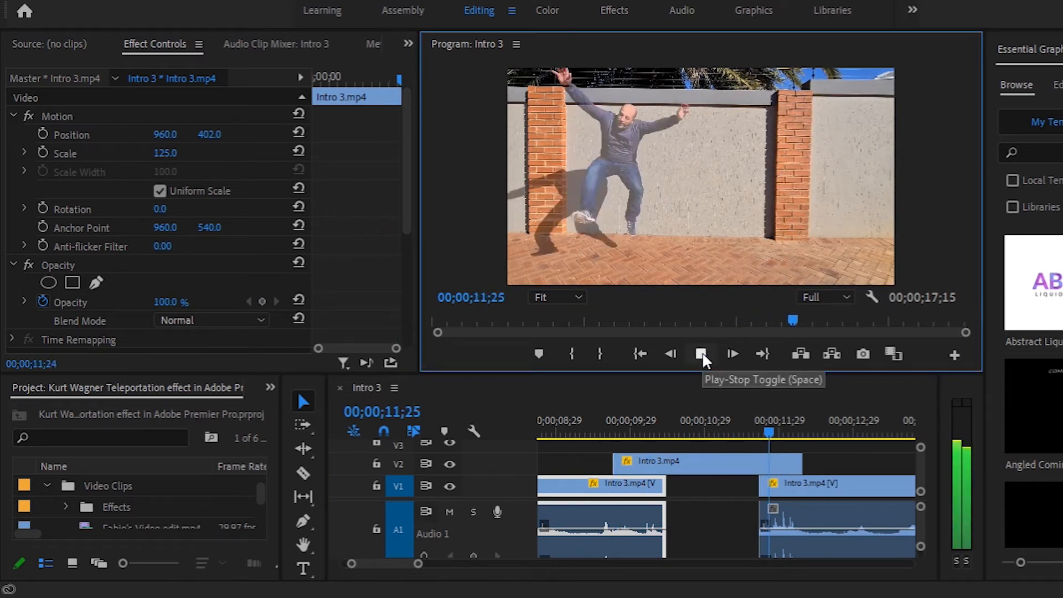
click(701, 353)
Step: Add Shockwave_13.mov on V3 and Shockwave_14.mov on V4 from the Effects bin, both starting with the empty-wall clip
drag(817, 431, 598, 434)
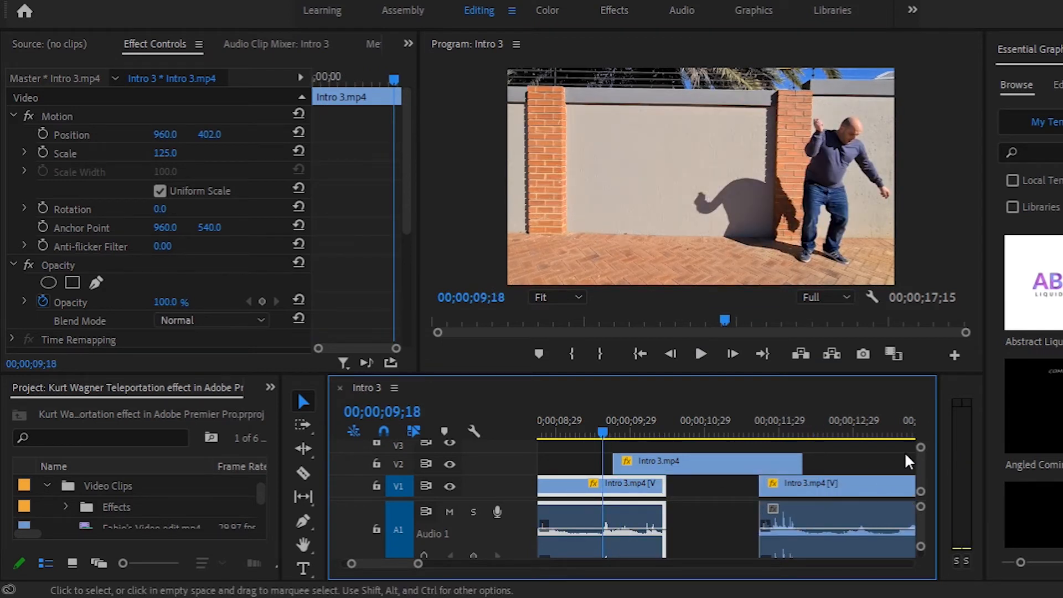
drag(919, 448, 920, 438)
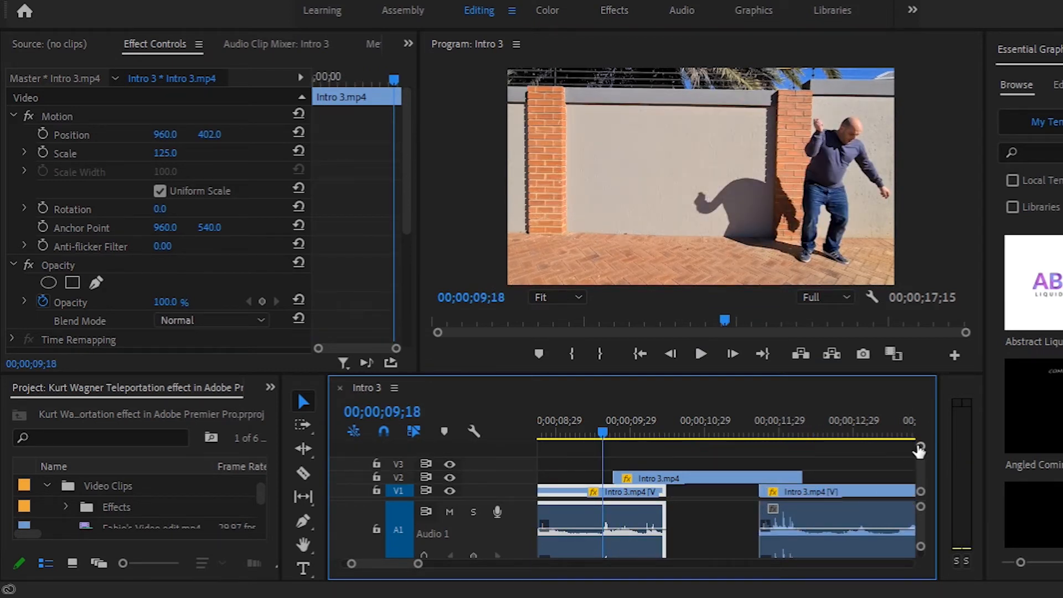
click(258, 495)
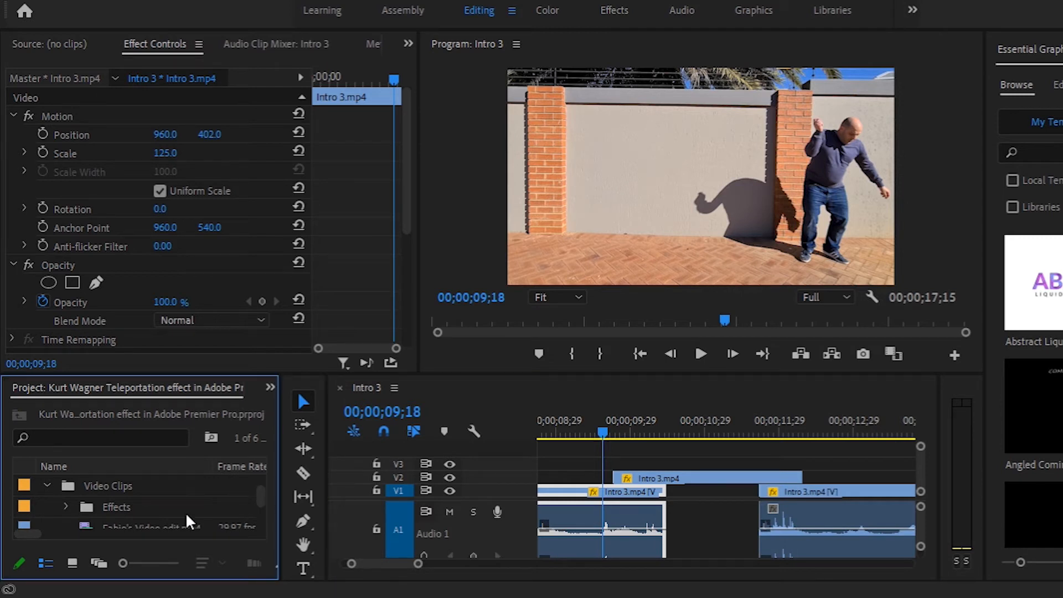
click(67, 506)
drag(257, 491, 256, 497)
click(145, 507)
drag(145, 505, 623, 475)
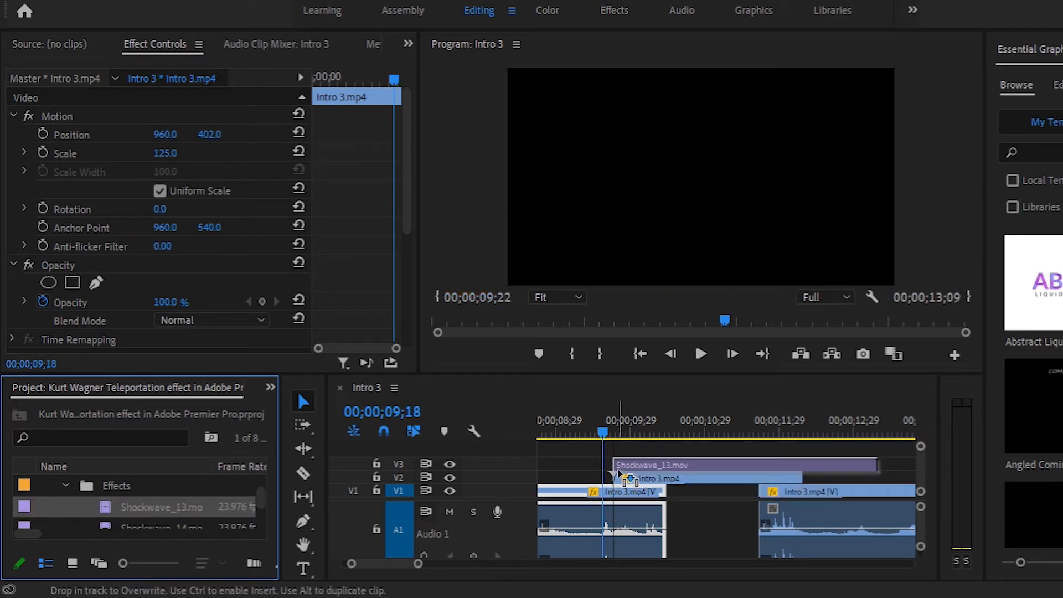
drag(166, 524, 632, 460)
Step: Set the speed of Shockwave_14.mov on V4 to 800%
click(714, 446)
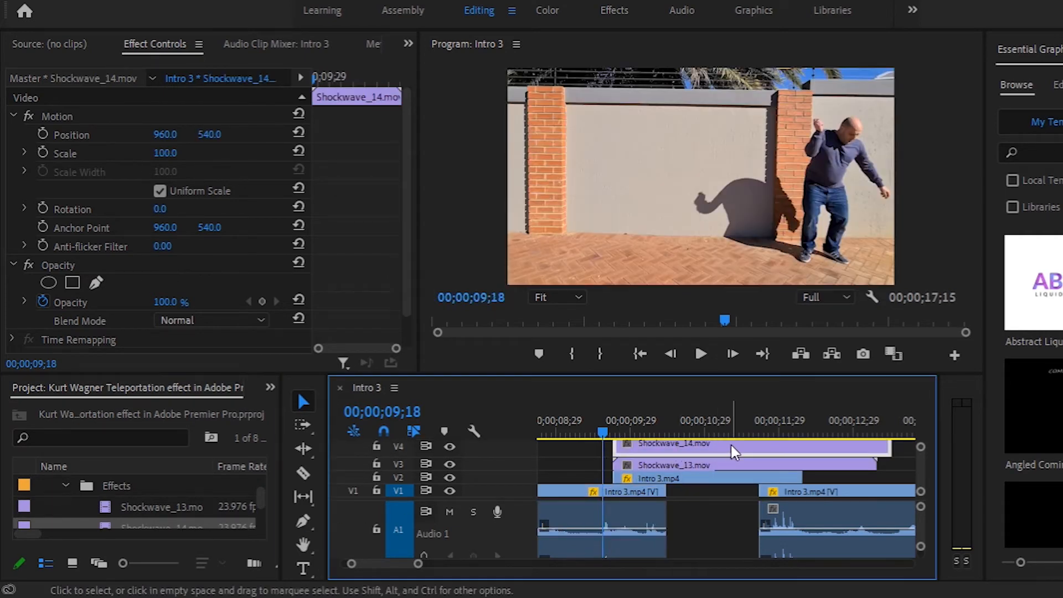
right_click(729, 443)
click(771, 469)
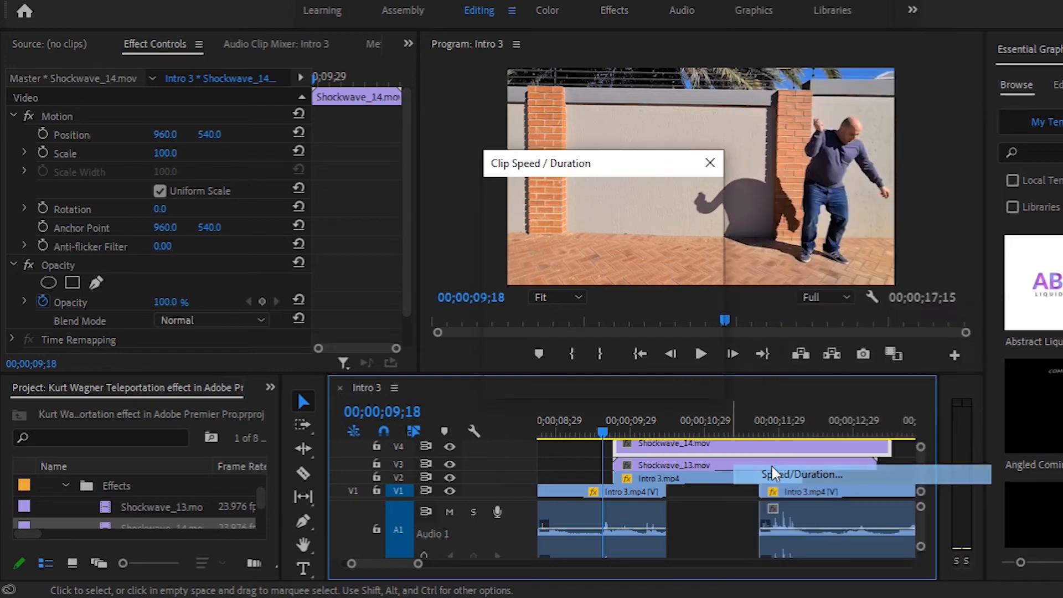
text(800)
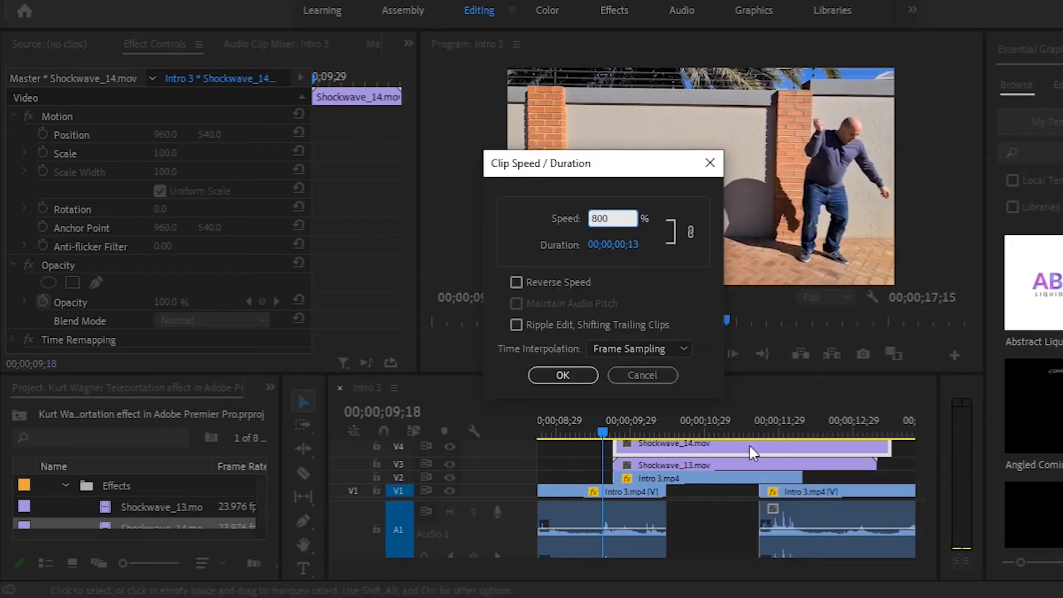
key(Return)
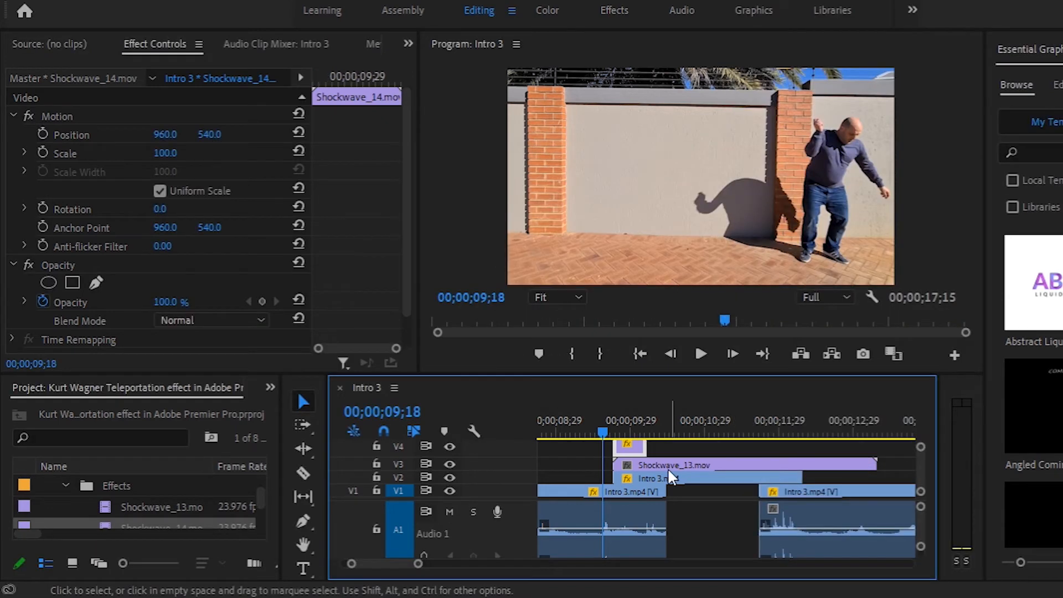
Step: Set the speed of Shockwave_13.mov on V3 to 800% and place the playhead at 00;00;09;26 over the shockwaves
click(666, 468)
right_click(661, 460)
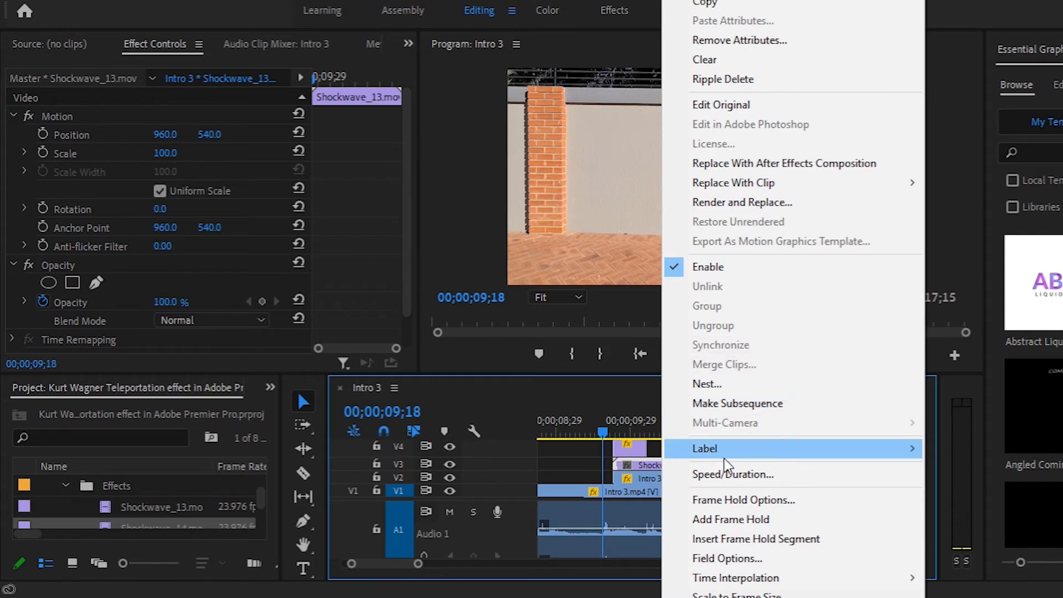
click(727, 475)
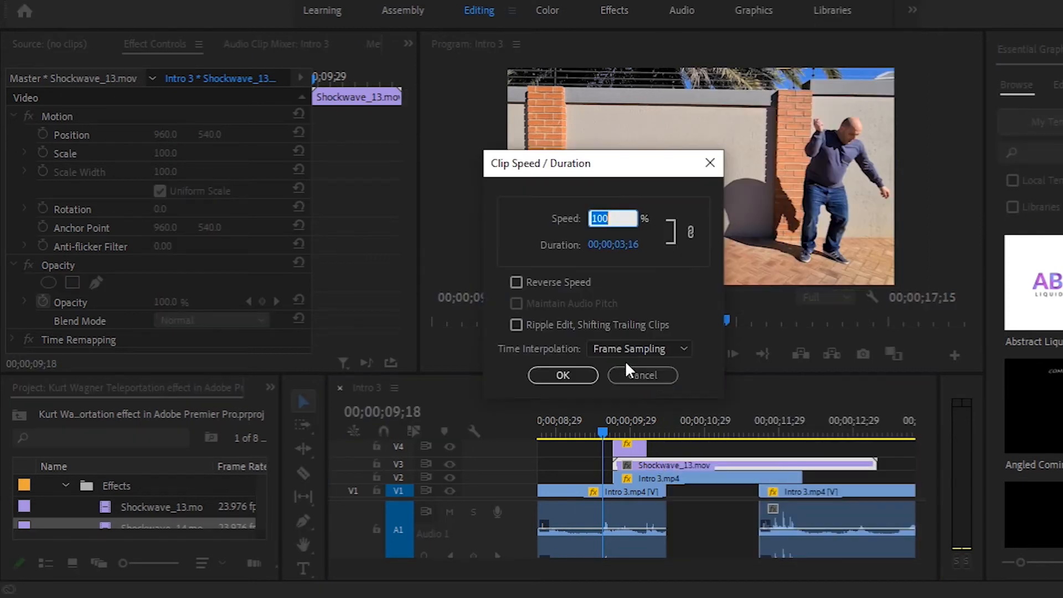
text(800)
click(562, 376)
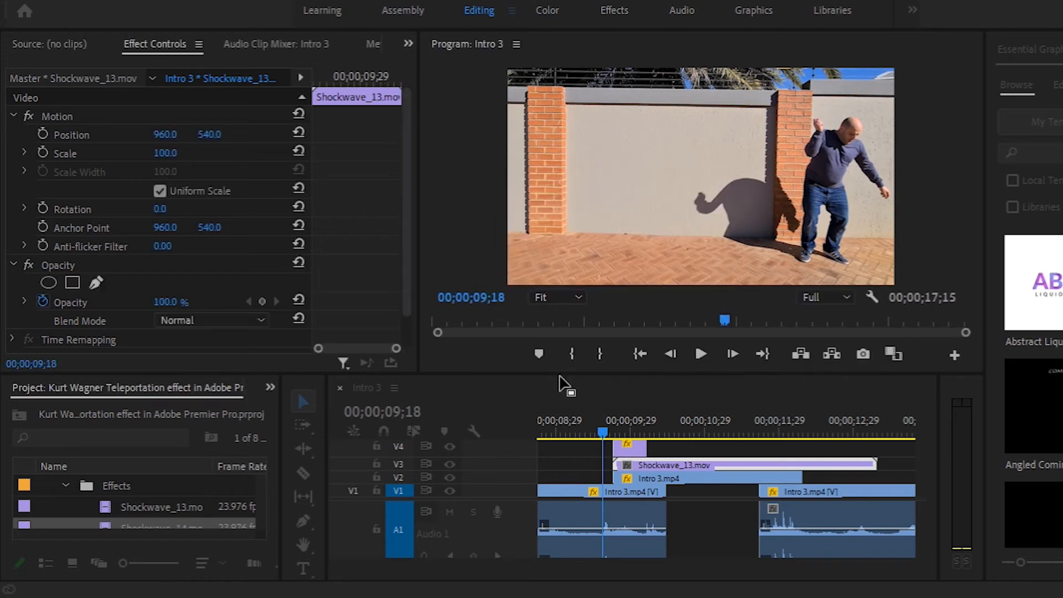
click(633, 446)
drag(599, 430, 621, 429)
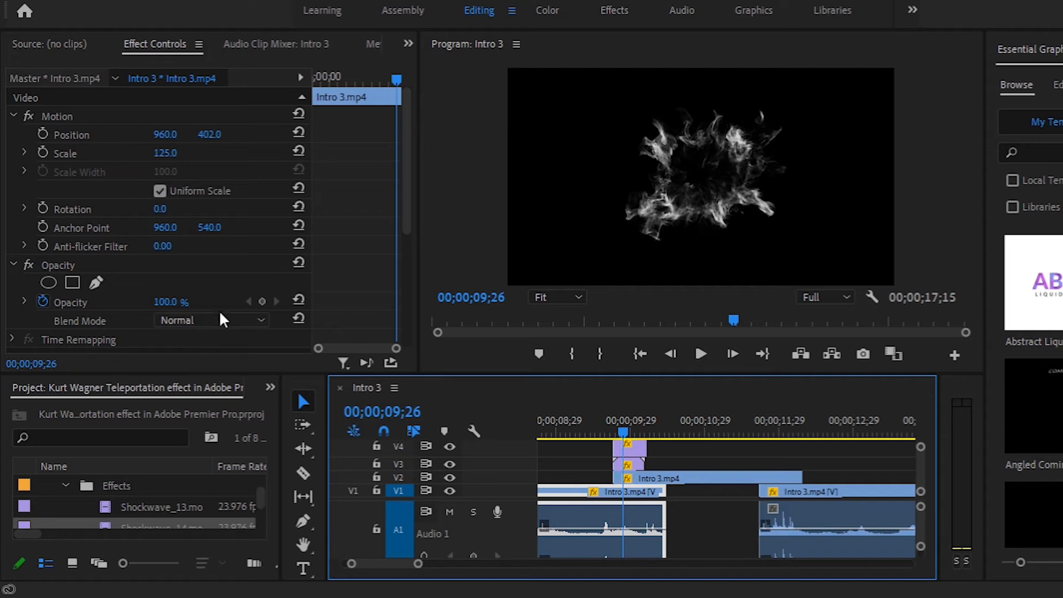
click(254, 321)
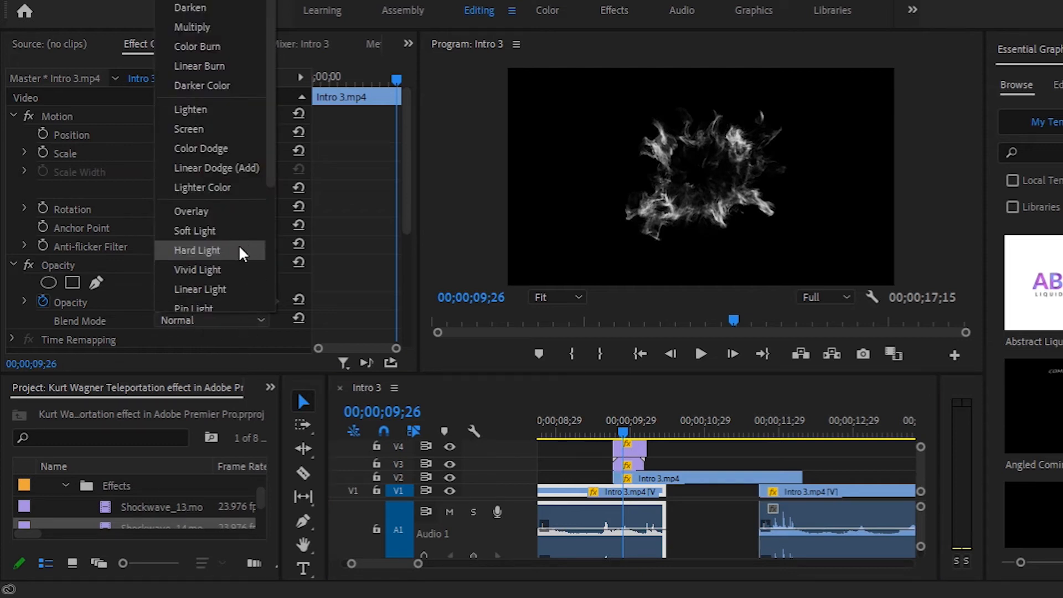
scroll(238, 245, down, 3)
scroll(238, 245, down, 2)
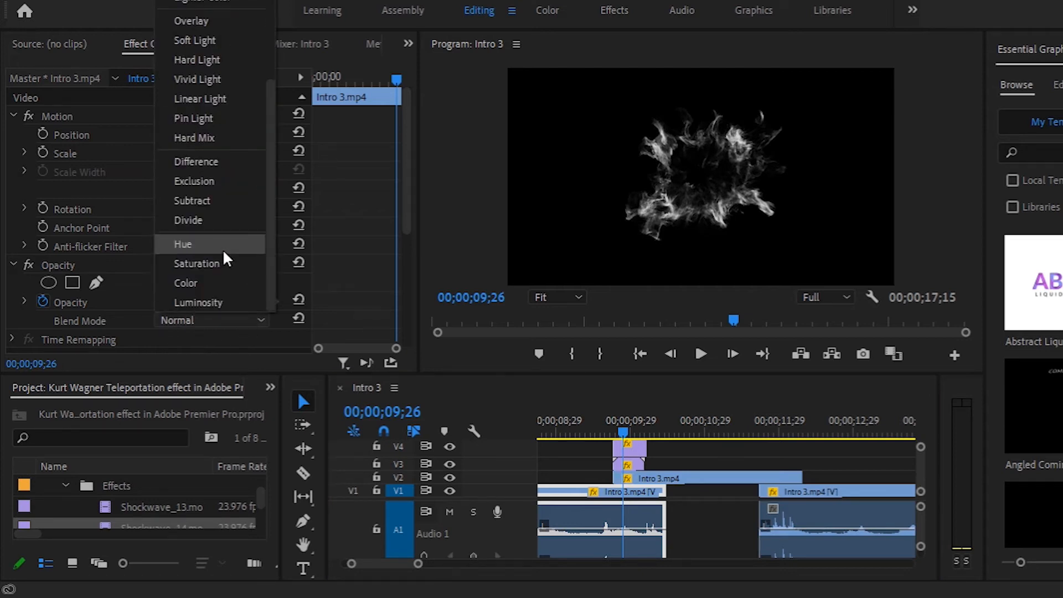
click(218, 203)
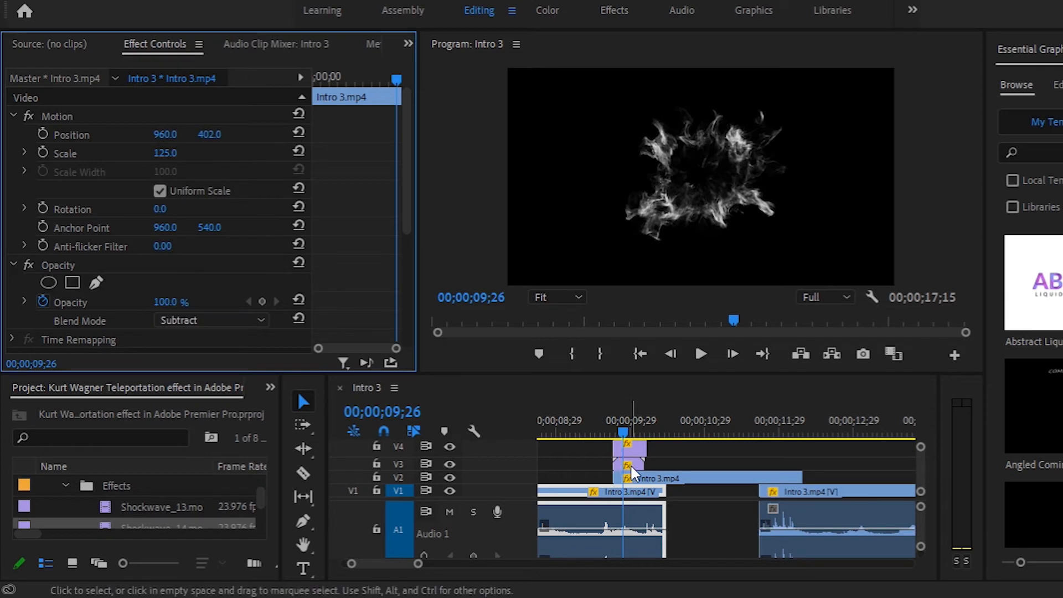
key(ctrl+z)
Step: Set the blend mode of Shockwave_14.mov on V4 to Subtract
click(632, 446)
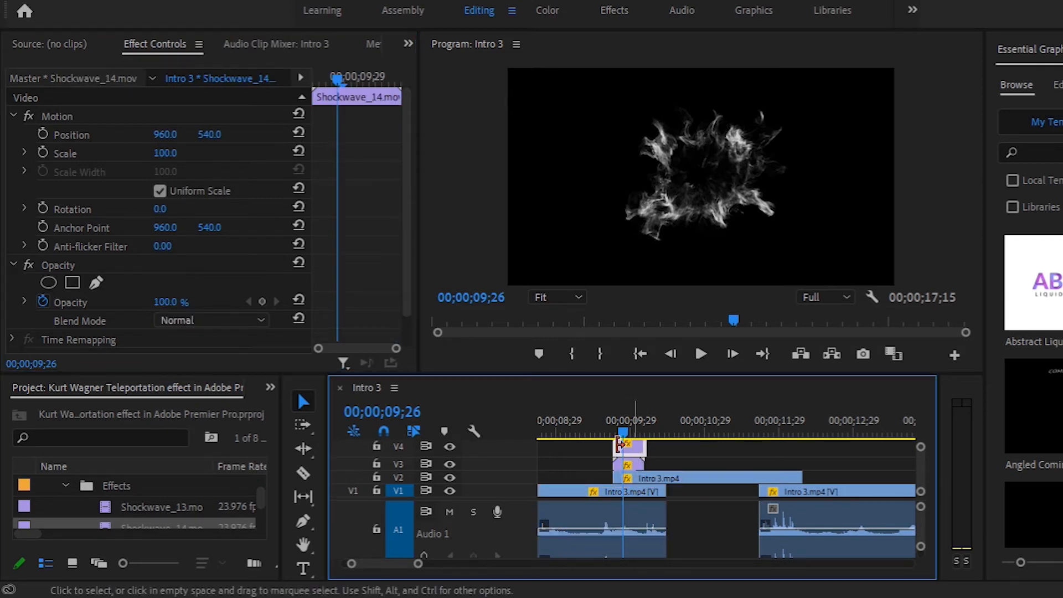
click(222, 317)
scroll(211, 274, down, 3)
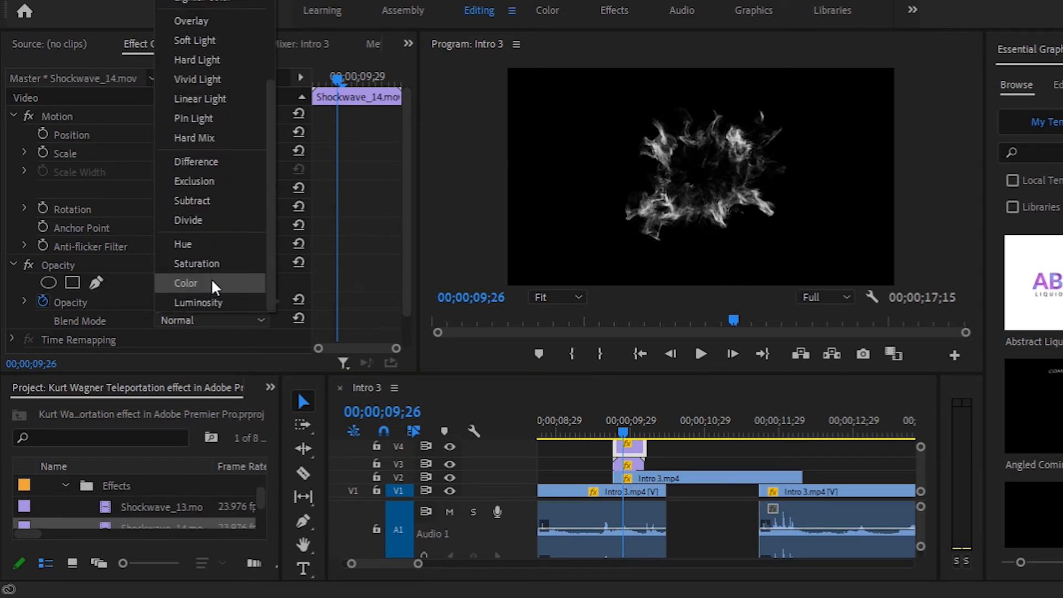
click(214, 201)
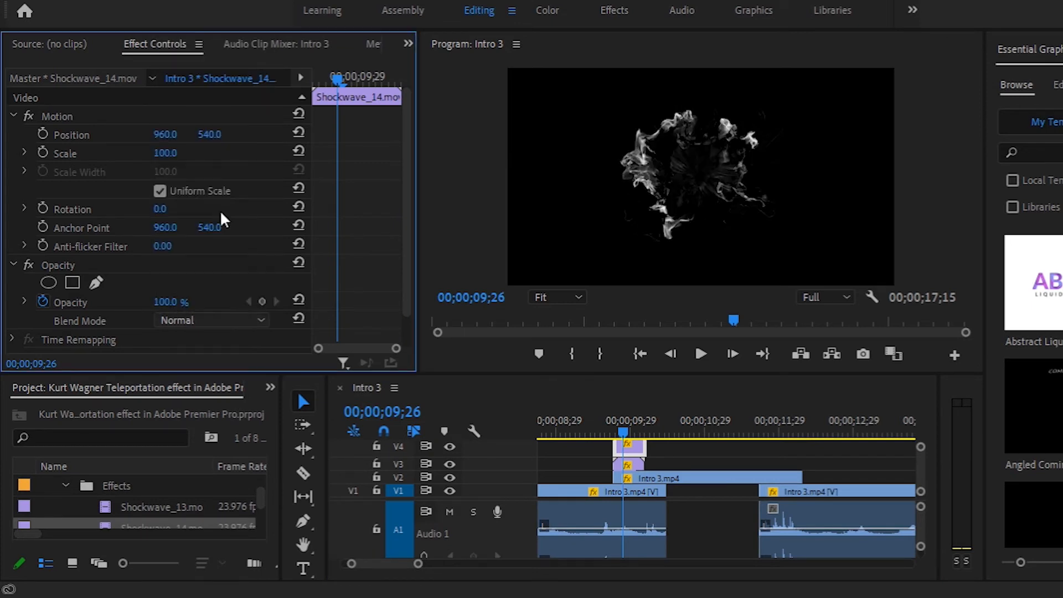
Step: Set the blend mode of Shockwave_13.mov on V3 to Subtract
click(636, 463)
click(628, 463)
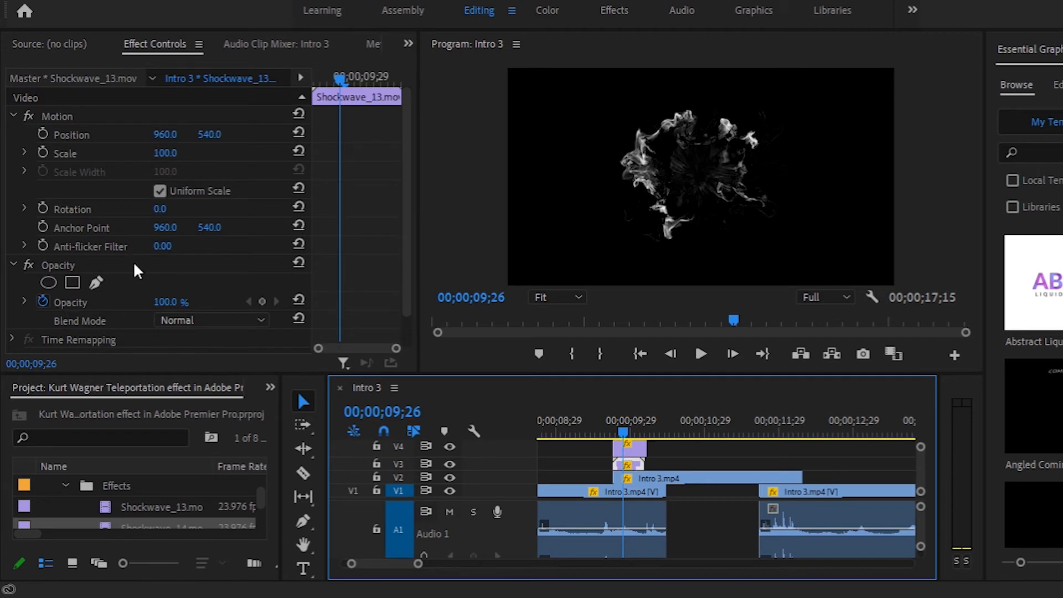
click(221, 319)
scroll(224, 266, down, 3)
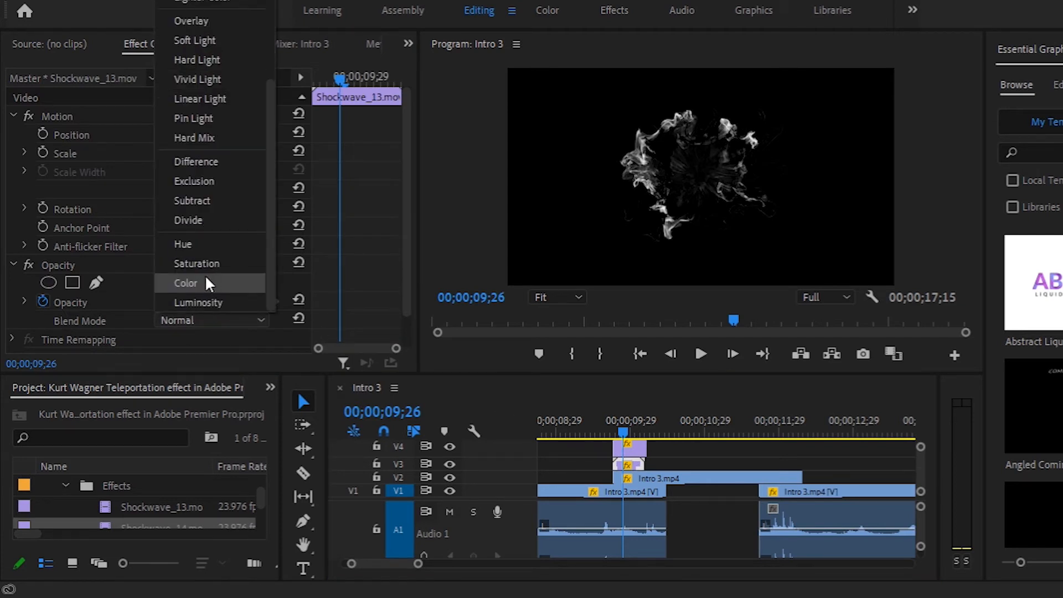
click(194, 200)
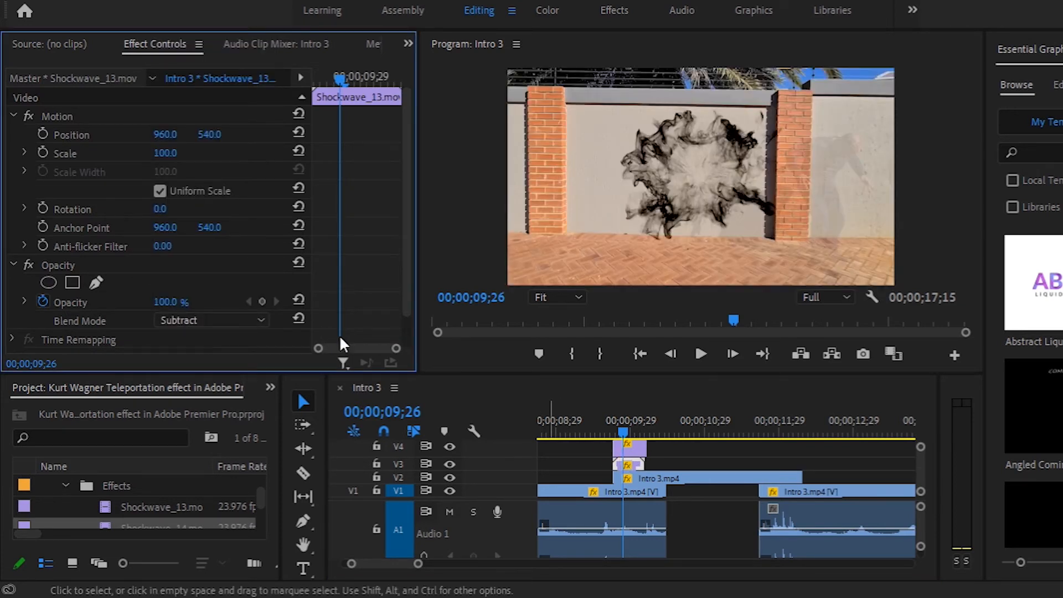
Step: Try the Screen blend mode on Shockwave_13.mov and return it to Subtract
click(212, 315)
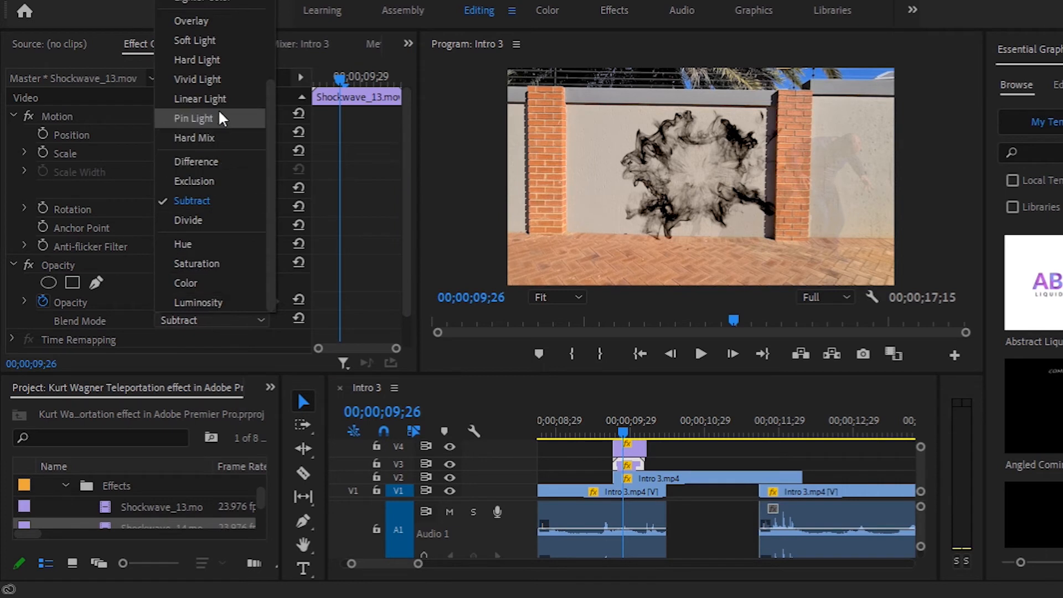
scroll(219, 103, up, 3)
click(219, 128)
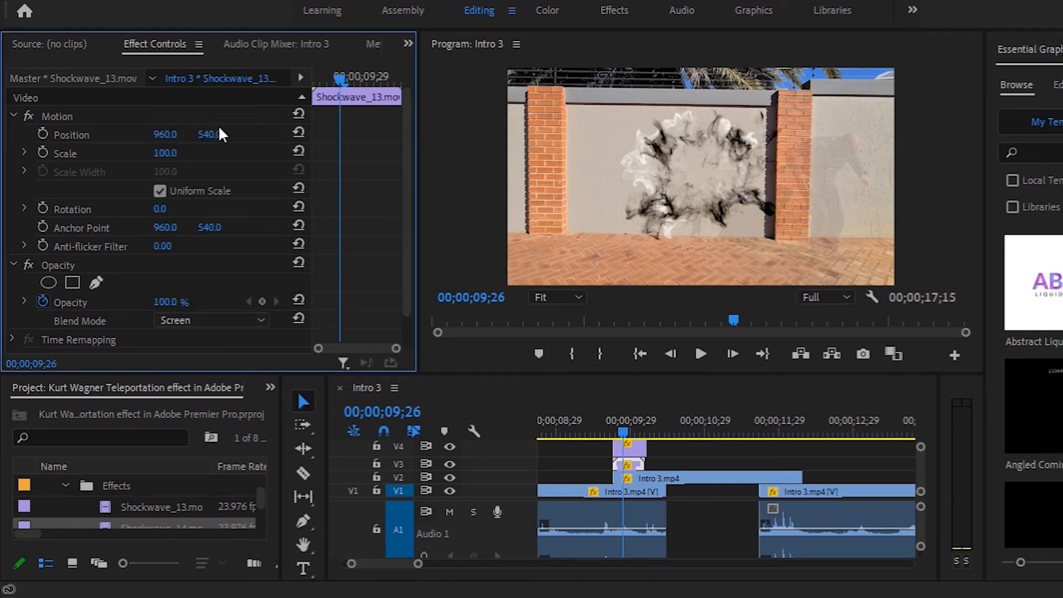
click(230, 320)
scroll(208, 255, down, 2)
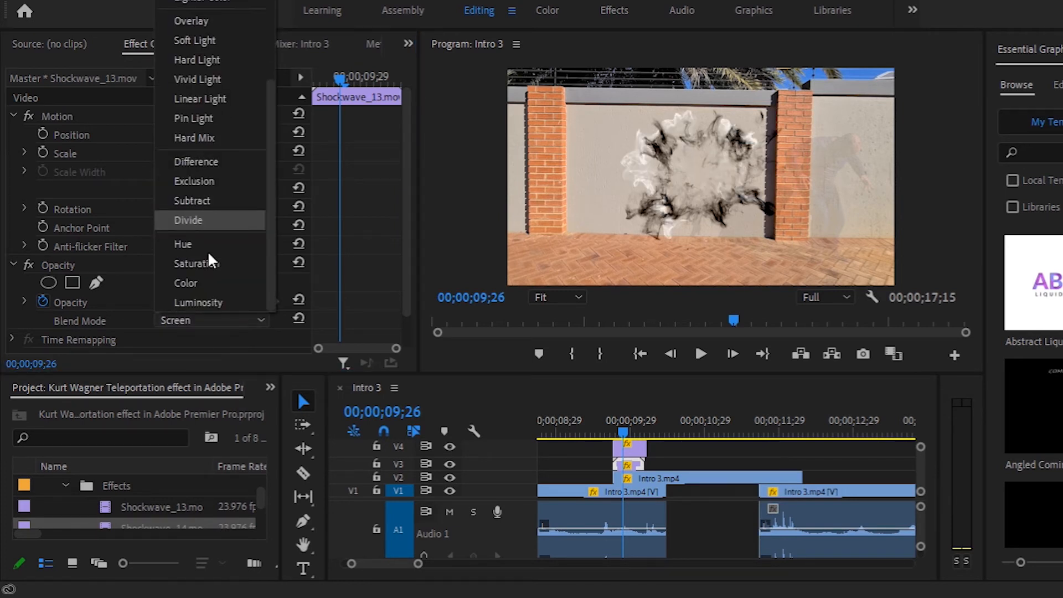
click(215, 199)
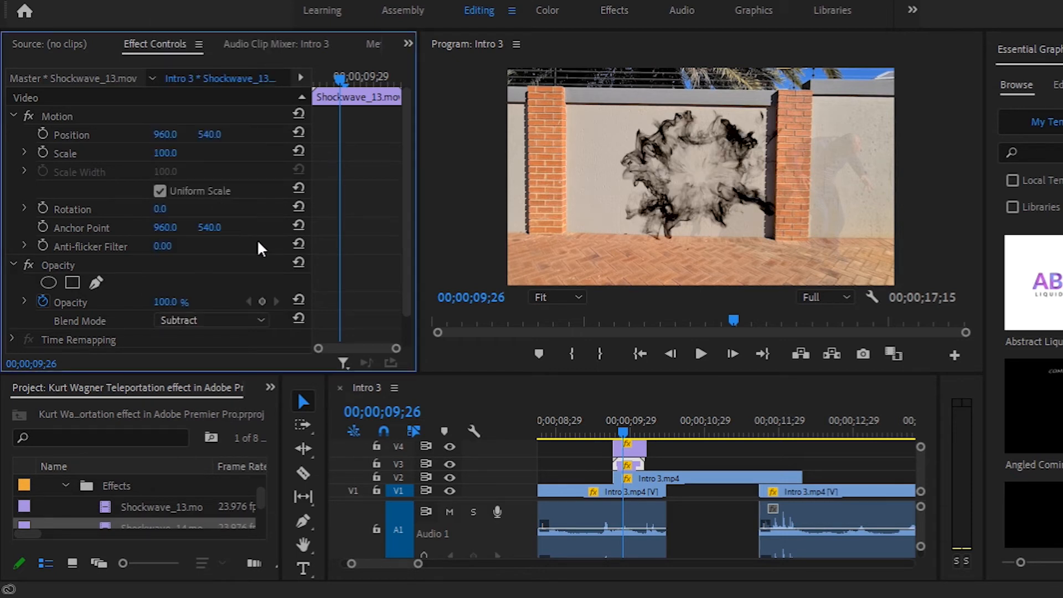
Step: At 00;00;09;23, move Shockwave_14.mov on V4 over the man to position 1614.6, 627.8 and rotate it to -58°
click(729, 352)
click(671, 353)
click(670, 353)
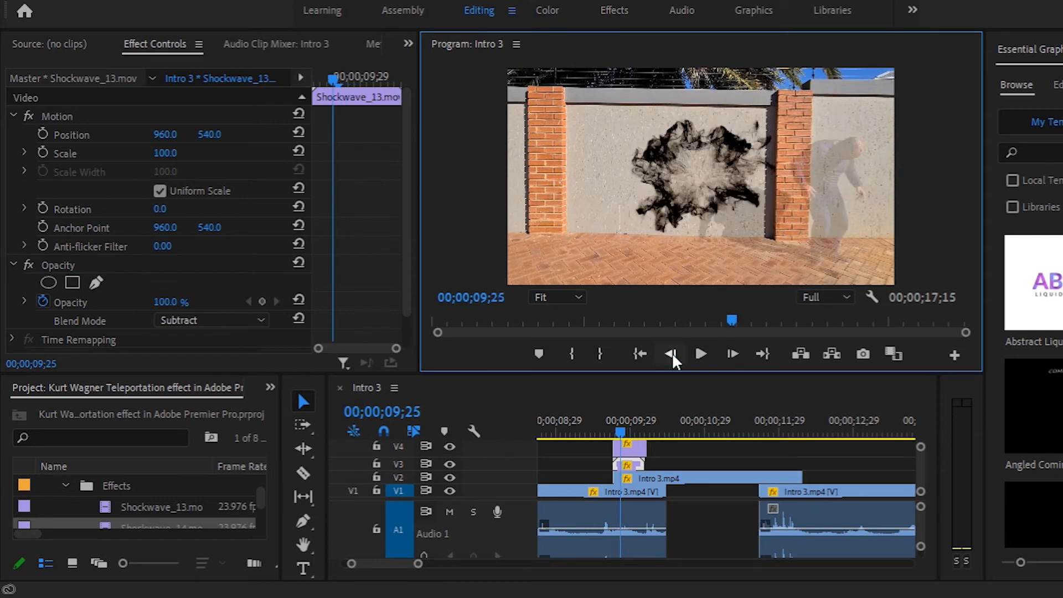
click(671, 353)
click(671, 353)
click(631, 447)
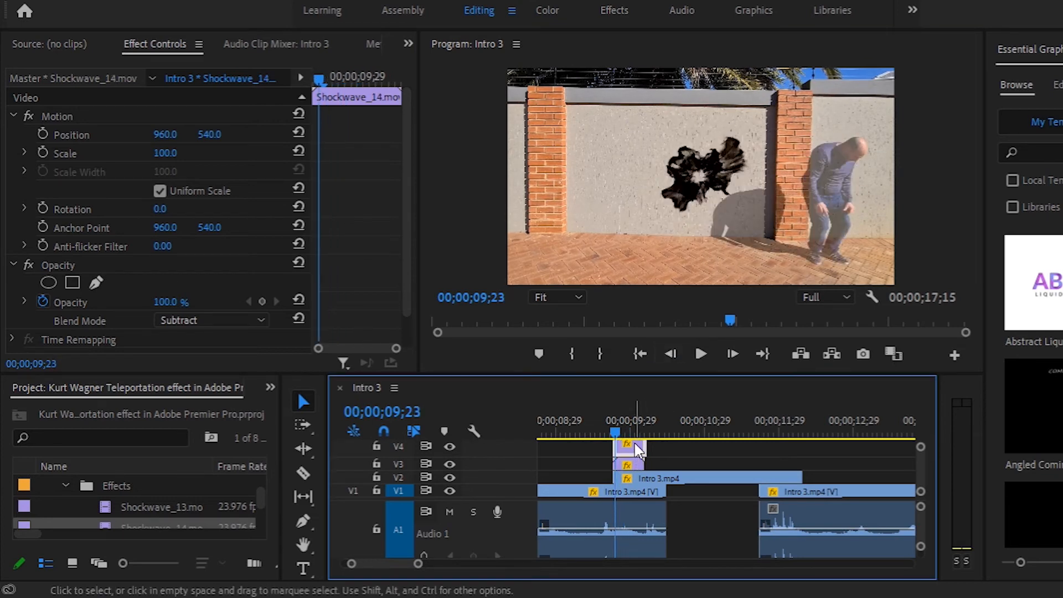
click(694, 207)
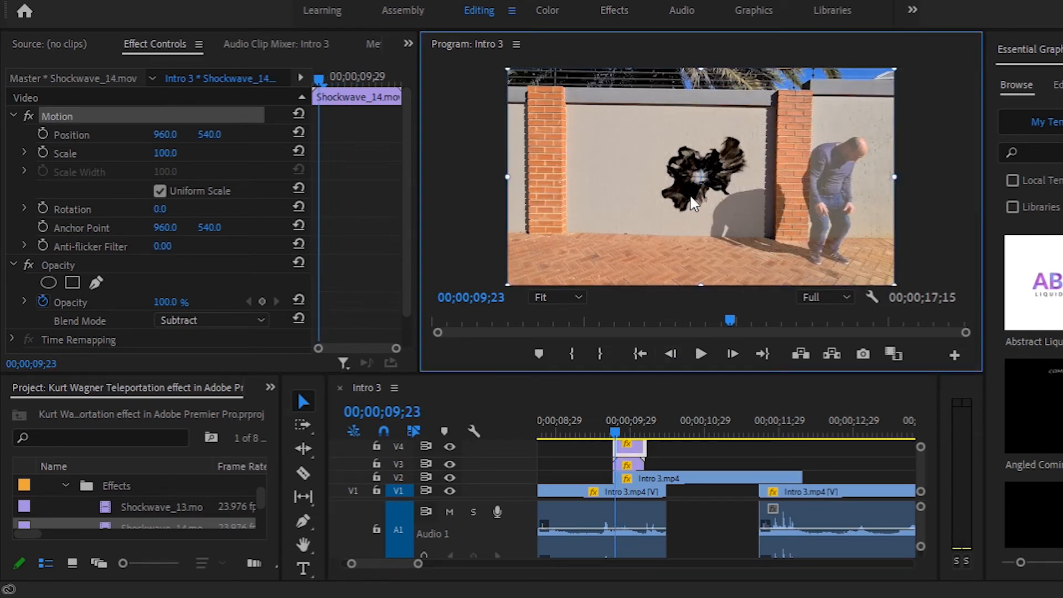
drag(694, 206, 822, 218)
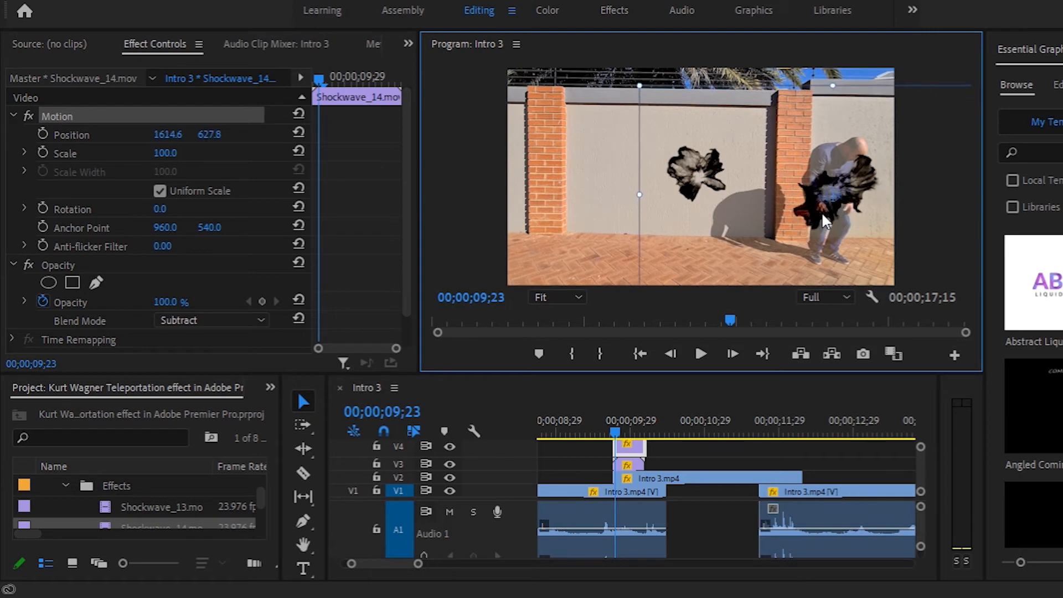
mouse_move(163, 208)
mouse_down()
mouse_move(125, 209)
mouse_move(172, 209)
mouse_up()
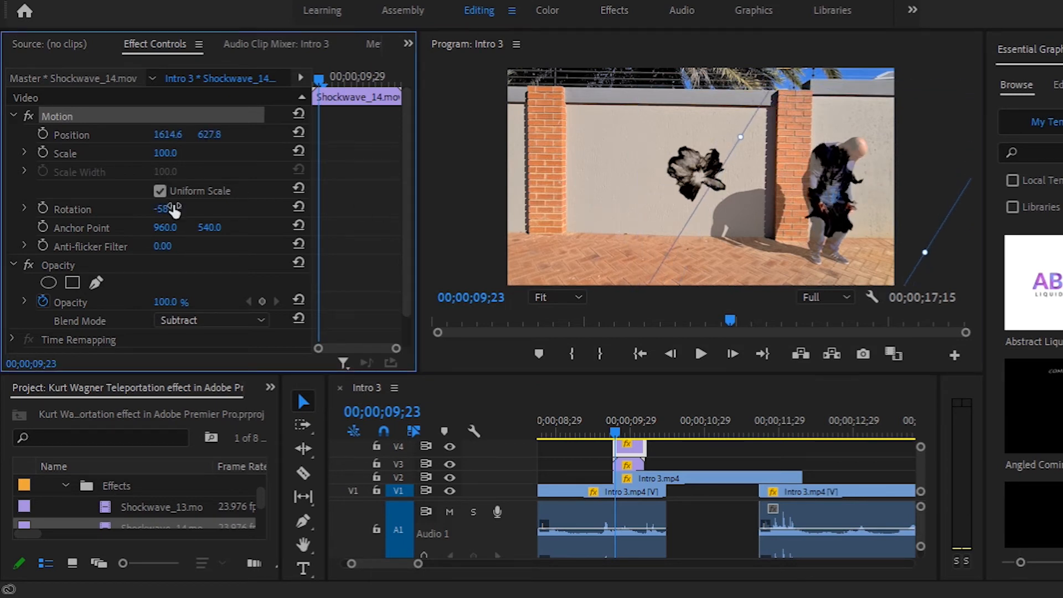
Step: Move Shockwave_13.mov on V3 over the man to position 1636.6, 649.8 and play the disappearance from 00;00;09;16
click(679, 173)
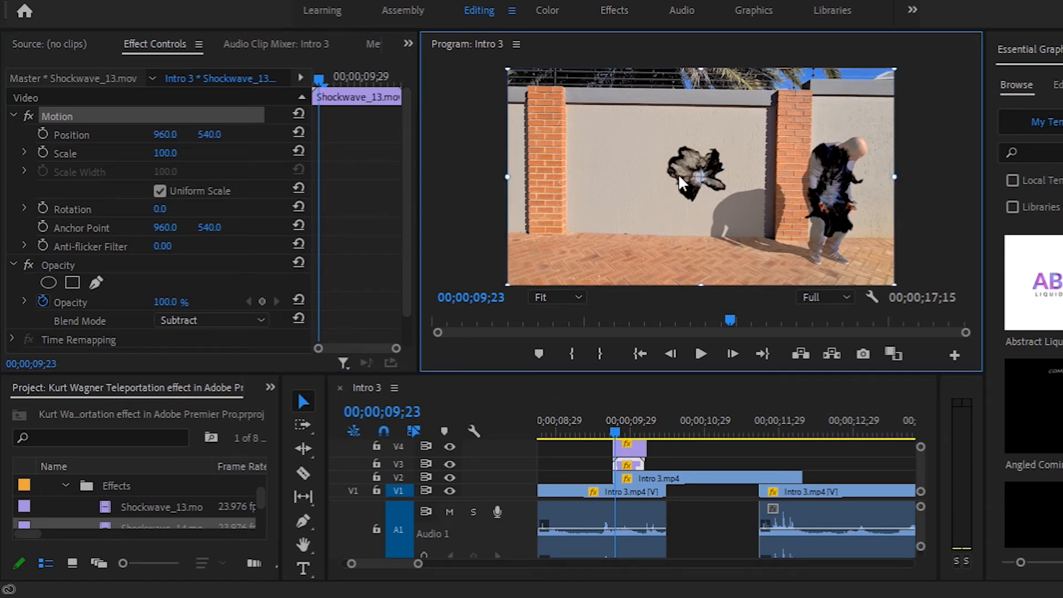
drag(667, 182, 803, 204)
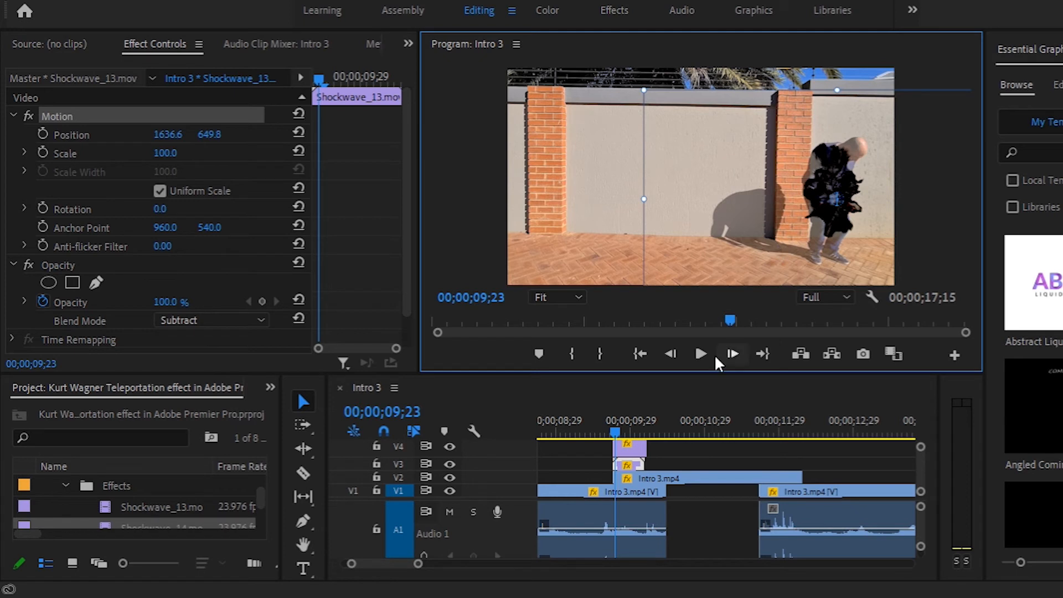
click(602, 433)
drag(602, 432, 595, 433)
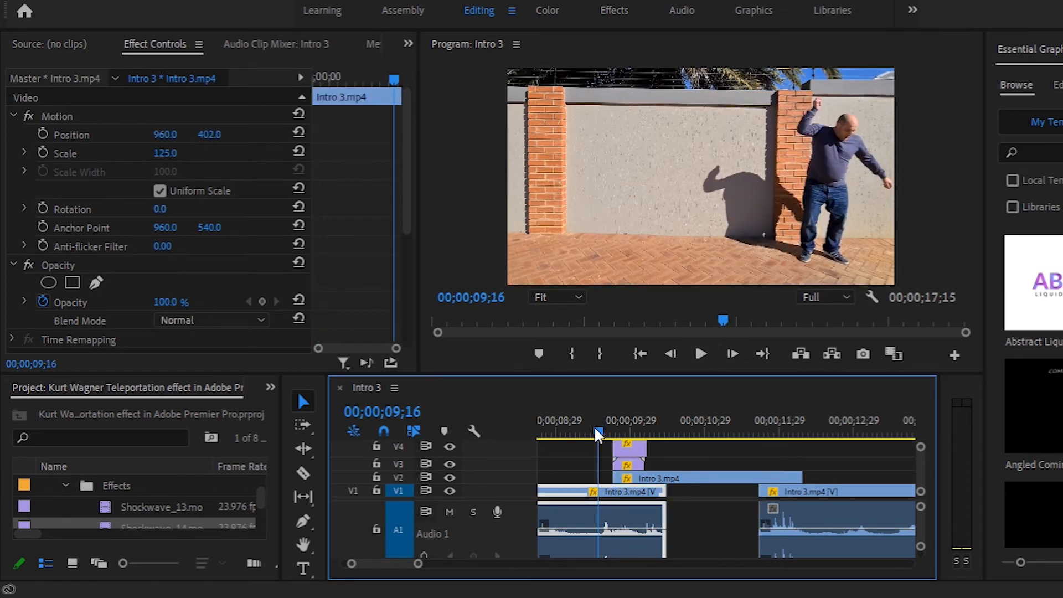
click(698, 353)
click(698, 353)
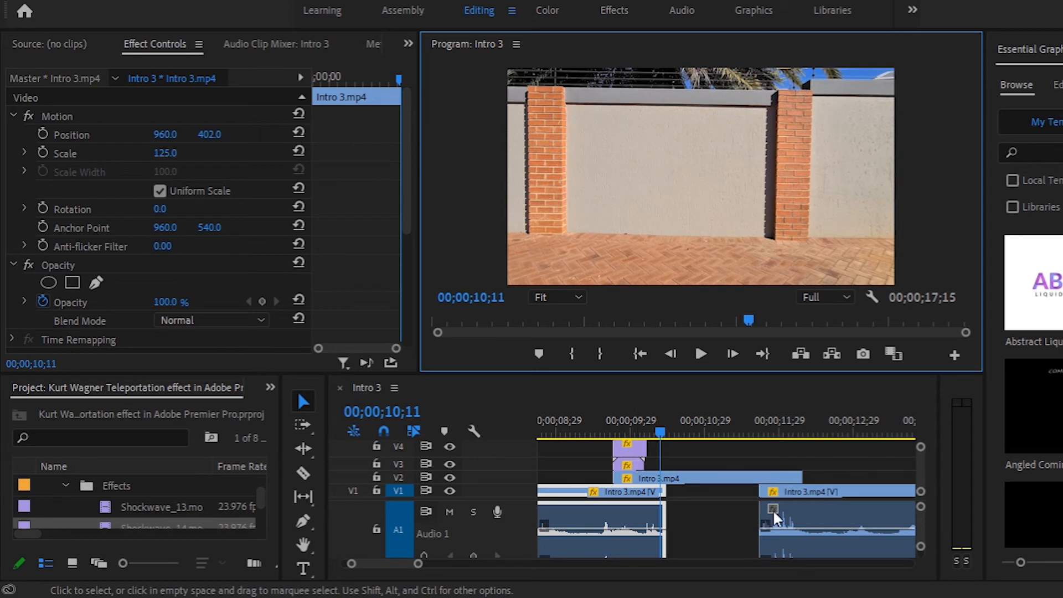
Step: Place the HARD HIT EFFECT sound on A2 and QUICK WHOOSH on A3, both starting with the shockwave clips
drag(919, 549, 921, 551)
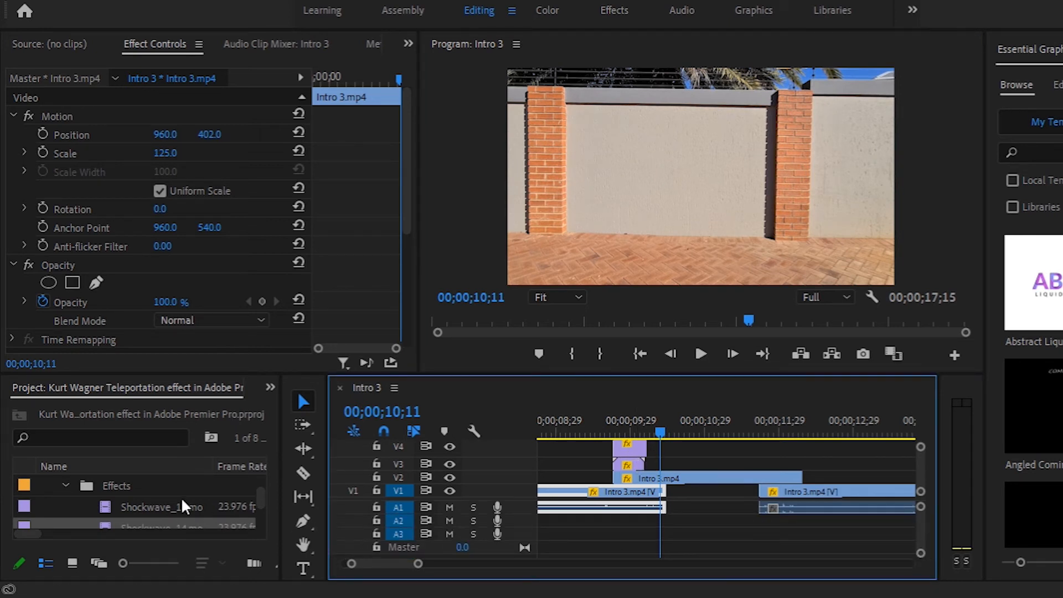
scroll(164, 492, up, 2)
click(45, 485)
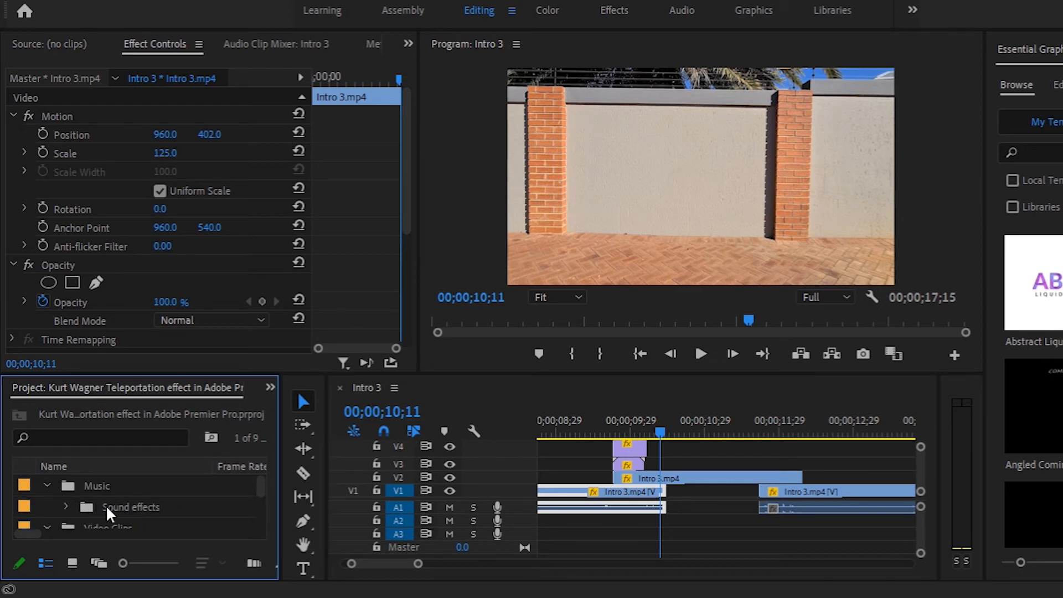
click(64, 507)
scroll(199, 500, down, 1)
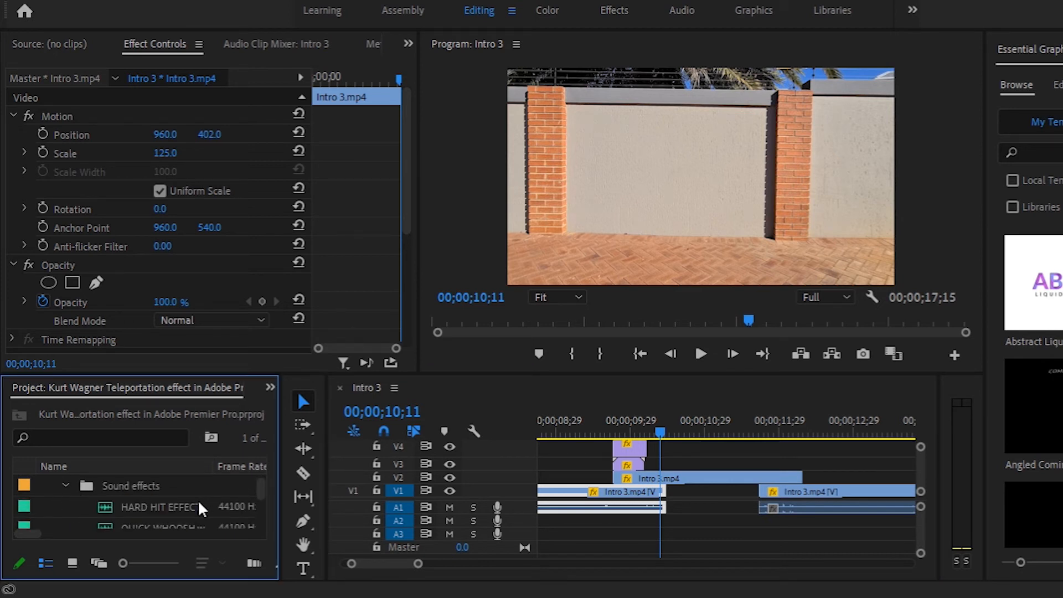
drag(171, 506, 608, 521)
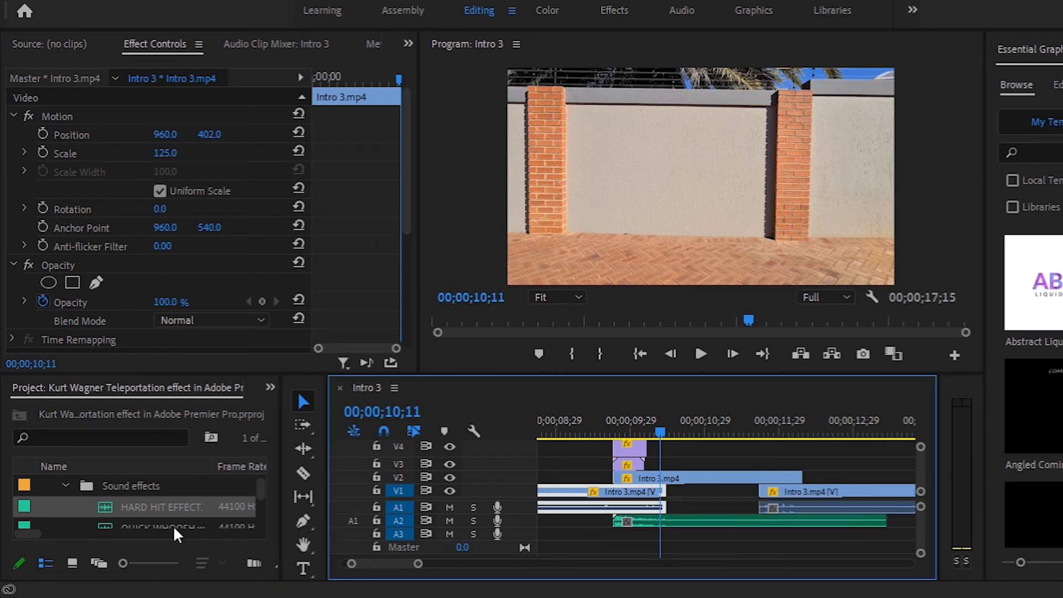
drag(166, 521, 612, 540)
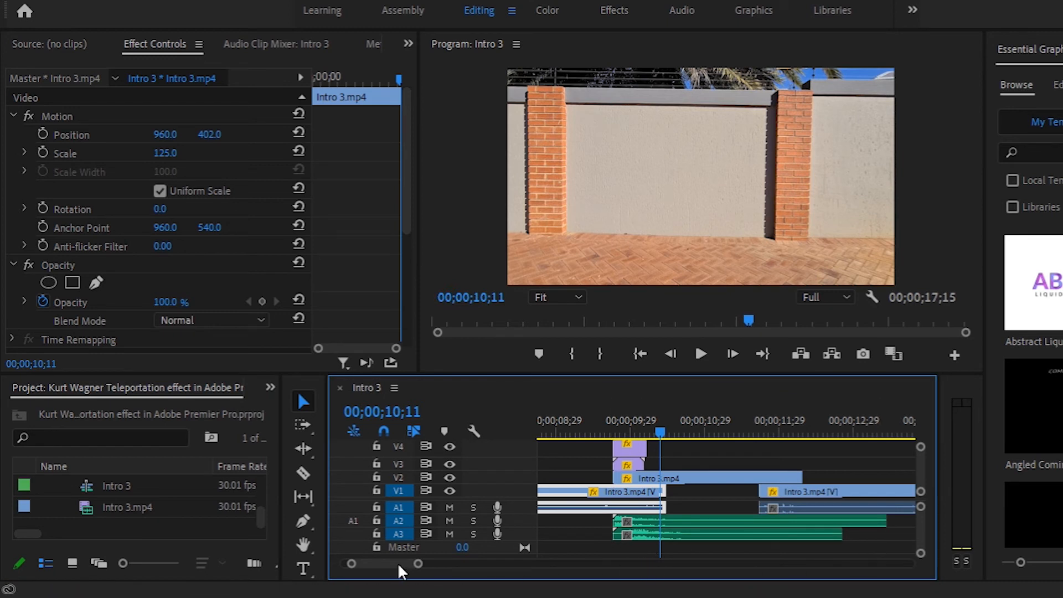
Step: Shift QUICK WHOOSH on A3 earlier and trim its quiet start so the clip begins at the start of the shockwaves
drag(418, 565, 393, 569)
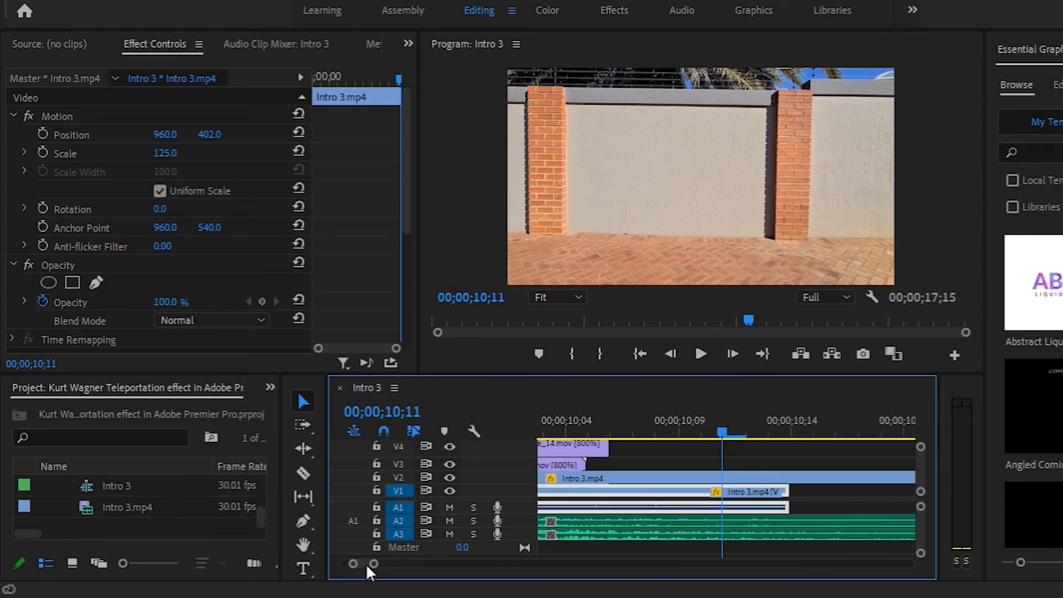
scroll(717, 450, down, 5)
mouse_move(749, 320)
mouse_down()
mouse_move(720, 320)
mouse_move(734, 321)
mouse_up()
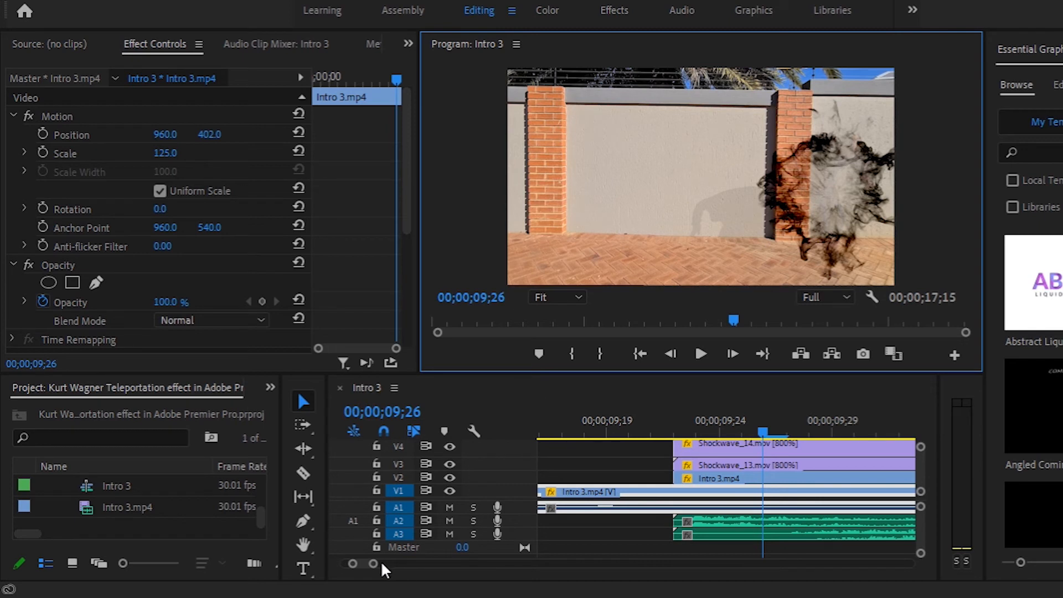
drag(373, 563, 389, 563)
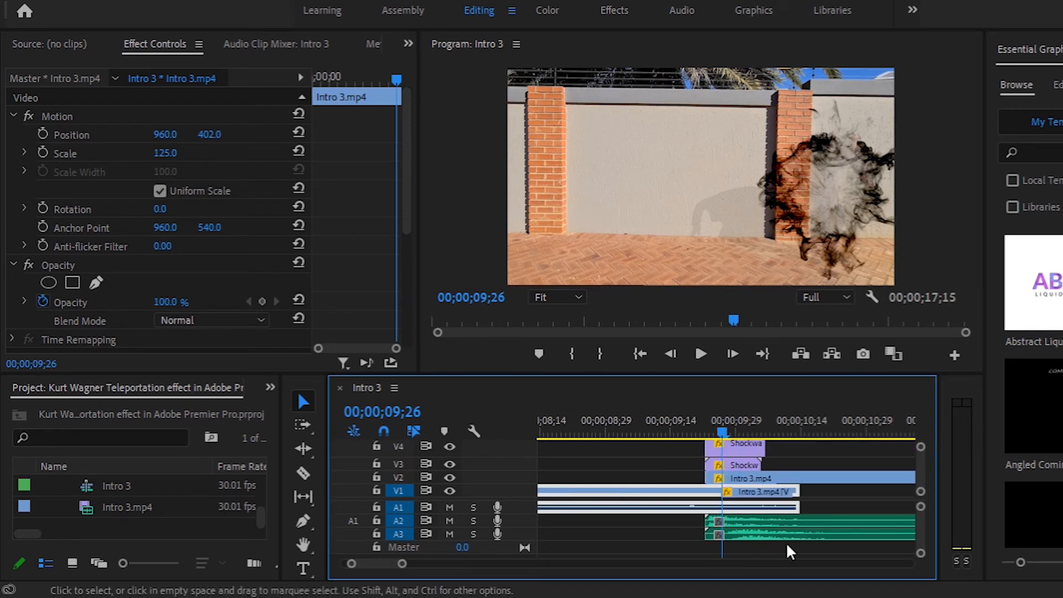
drag(775, 533, 742, 533)
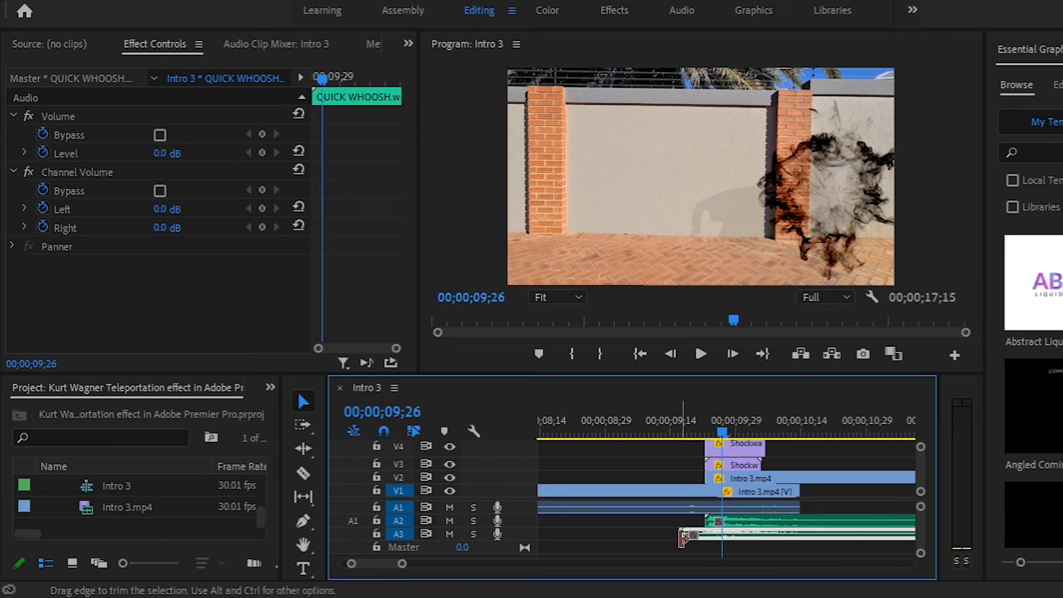
drag(921, 552, 918, 529)
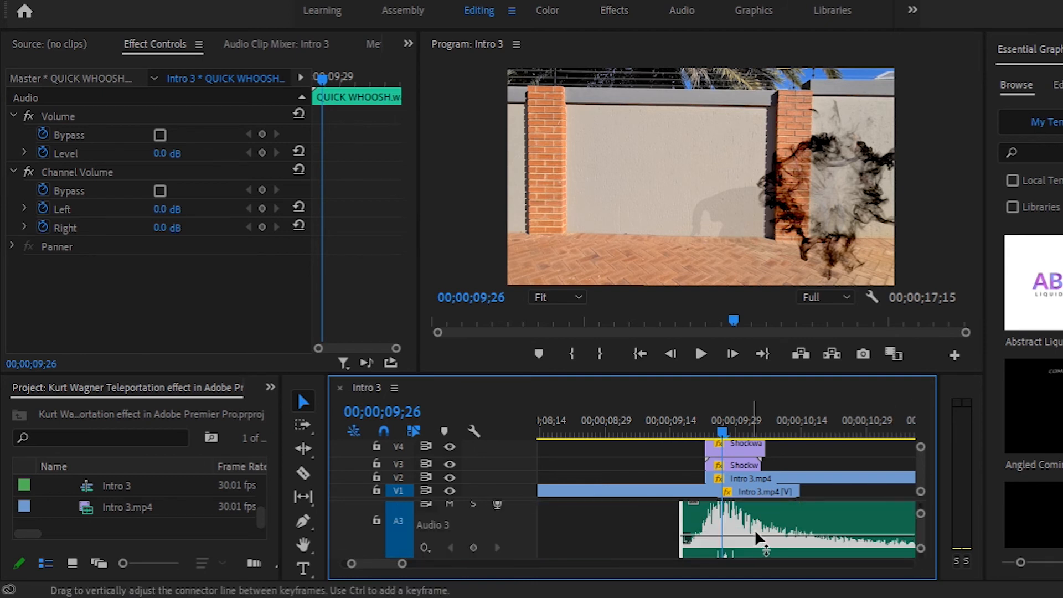
drag(685, 521, 706, 521)
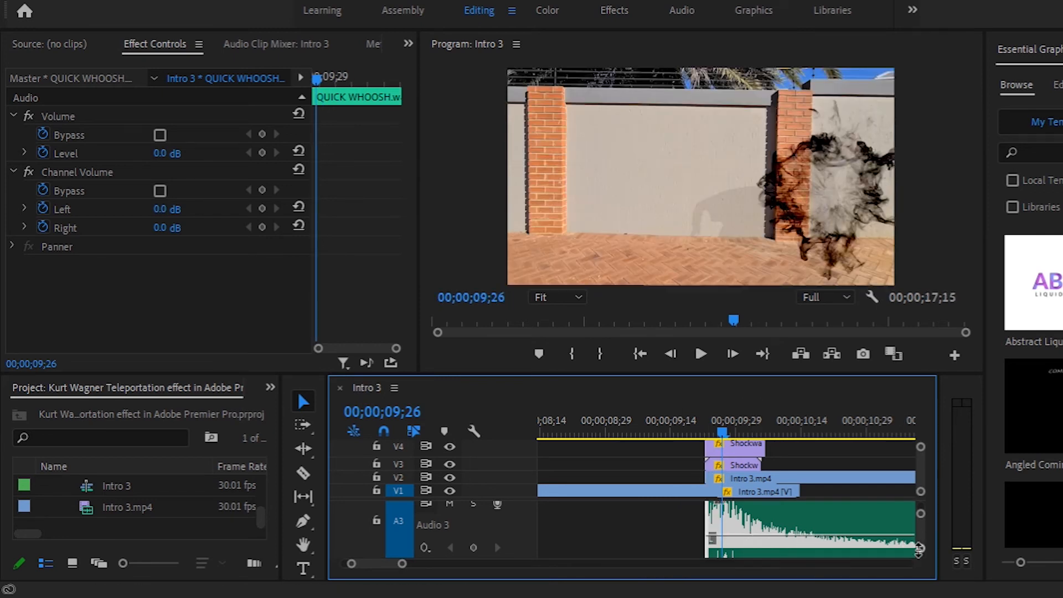
drag(920, 547, 921, 554)
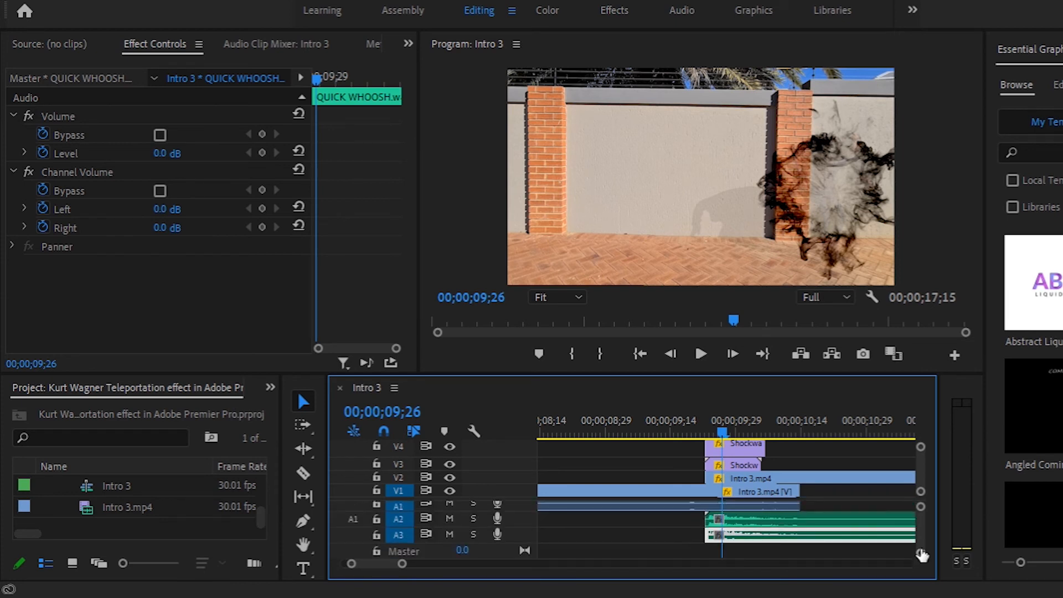
Step: Trim the ends of QUICK WHOOSH on A3 and HARD HIT EFFECT on A2 to the same short length
scroll(383, 561, down, 5)
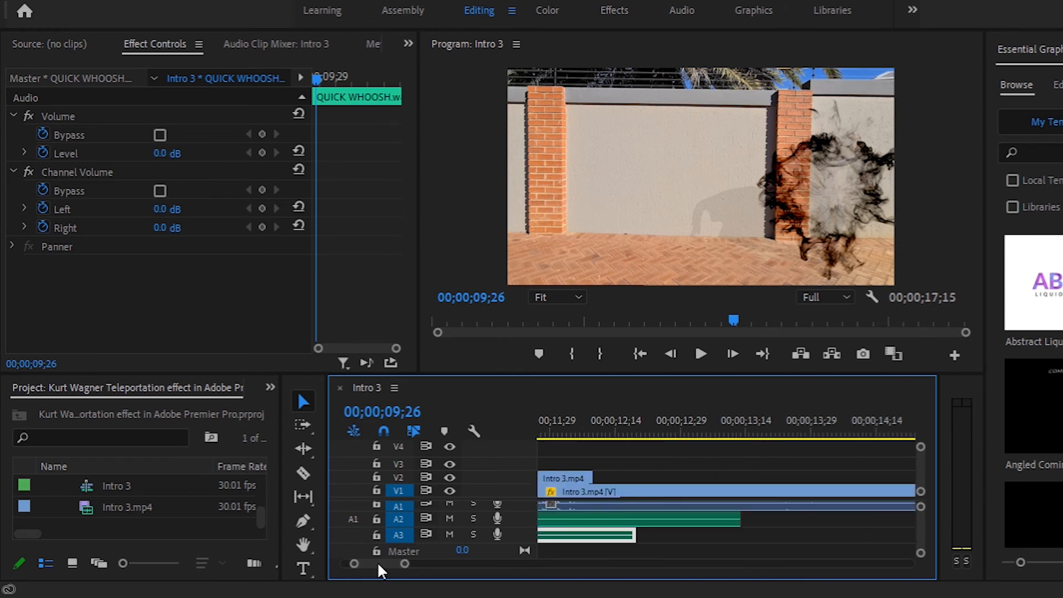
scroll(378, 565, up, 5)
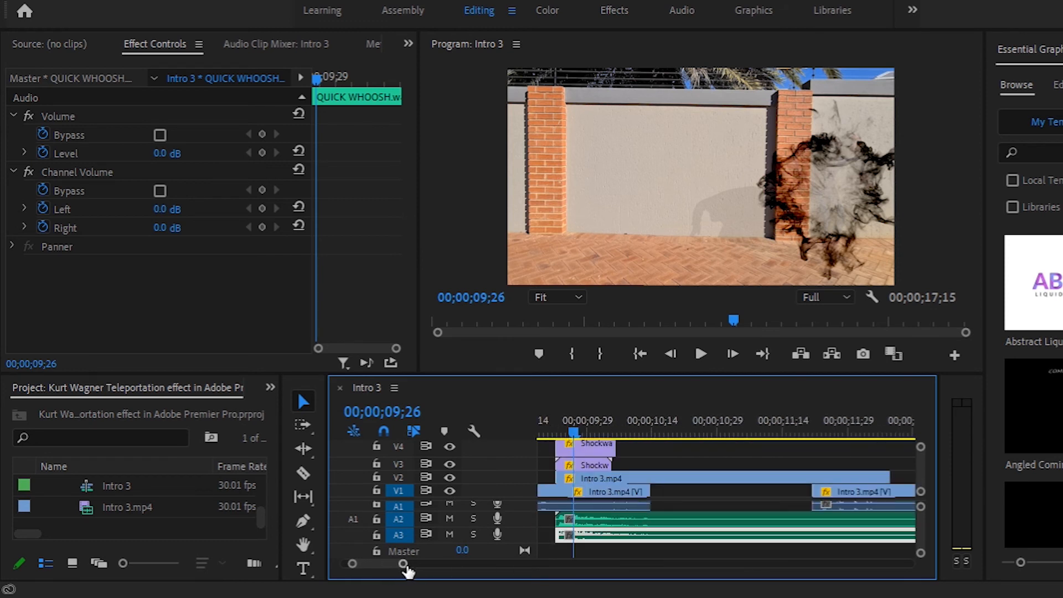
drag(408, 565, 437, 564)
drag(828, 534, 758, 537)
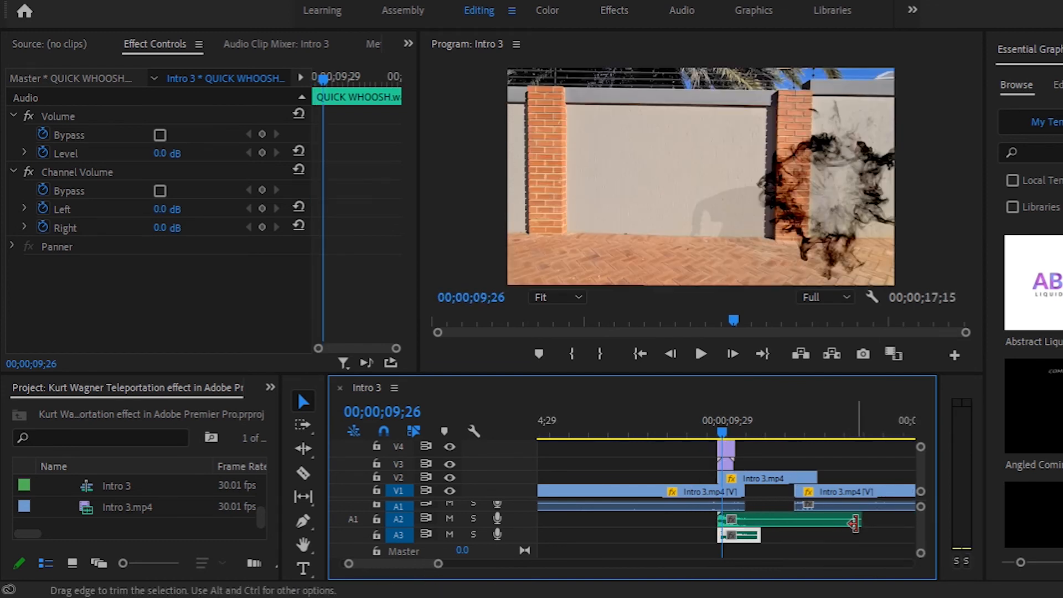
drag(859, 521, 764, 513)
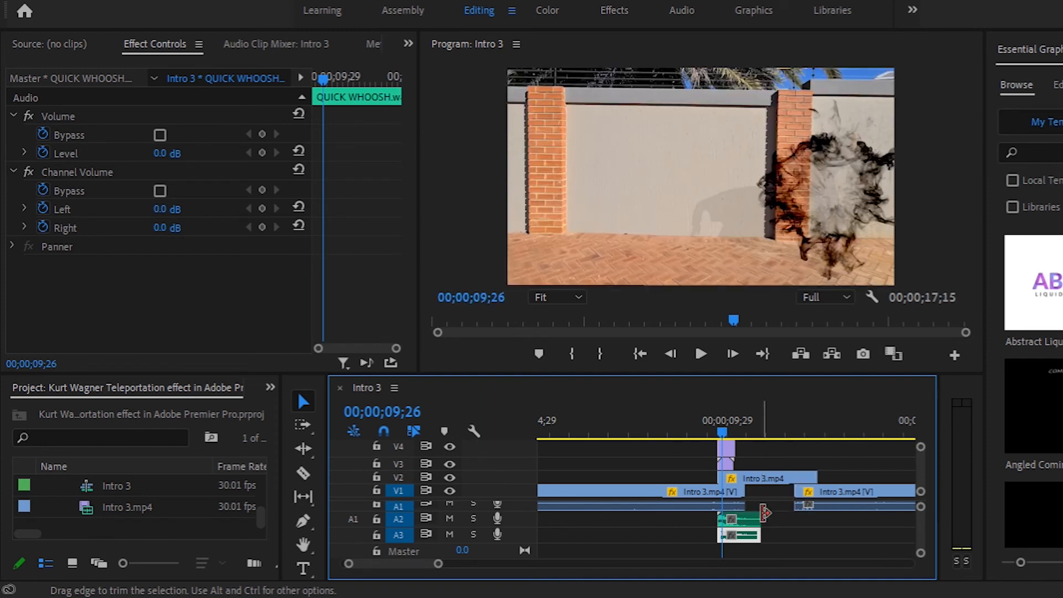
Step: Duplicate both shockwave clips and both sound effects to the start of the reappearance clip on V1, and play the result
click(682, 537)
click(725, 449)
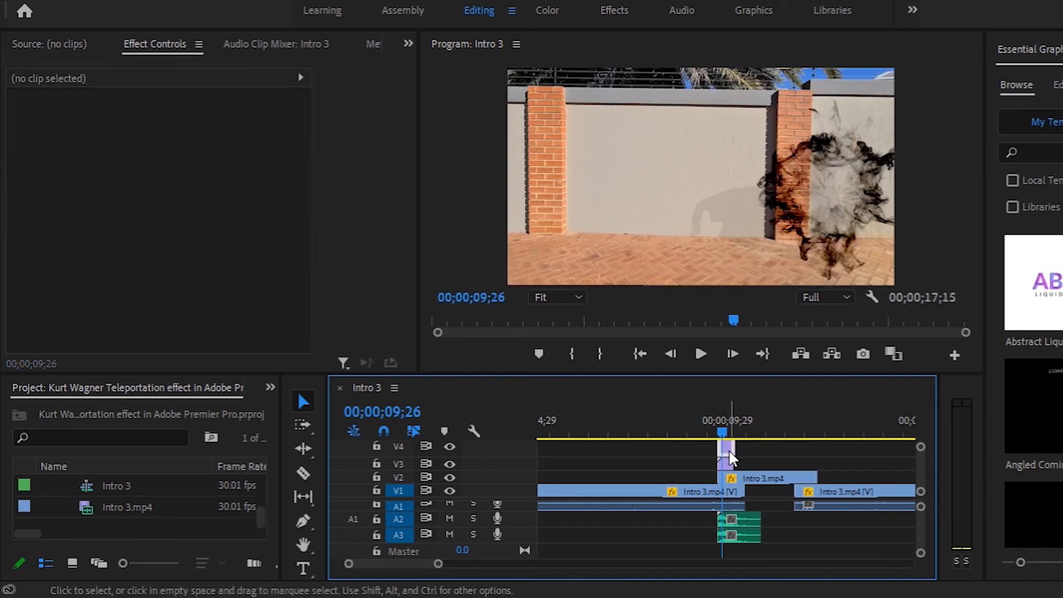
shift+click(753, 517)
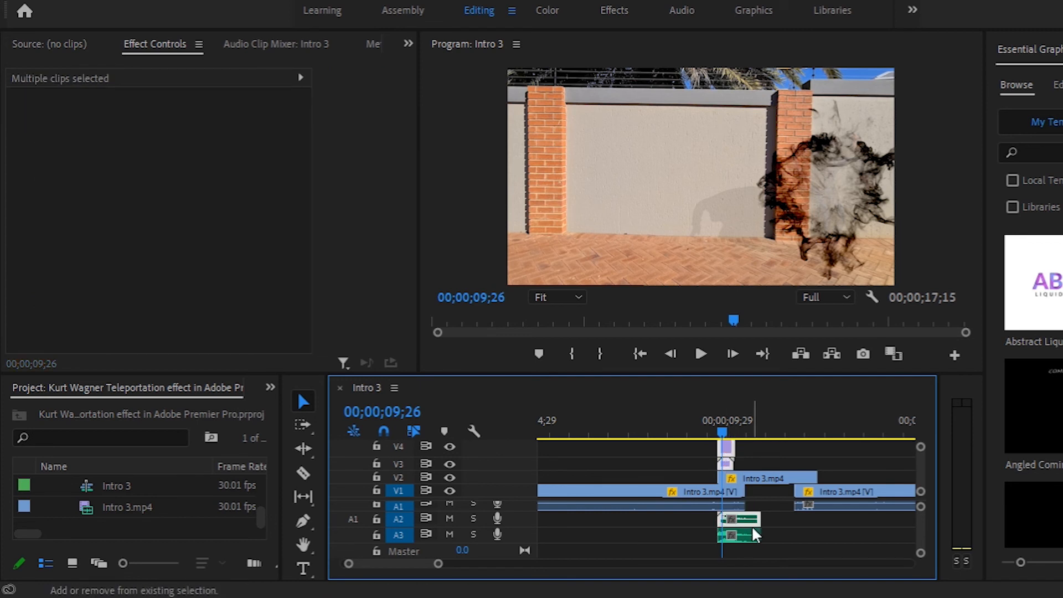
shift+click(753, 535)
drag(748, 533, 826, 535)
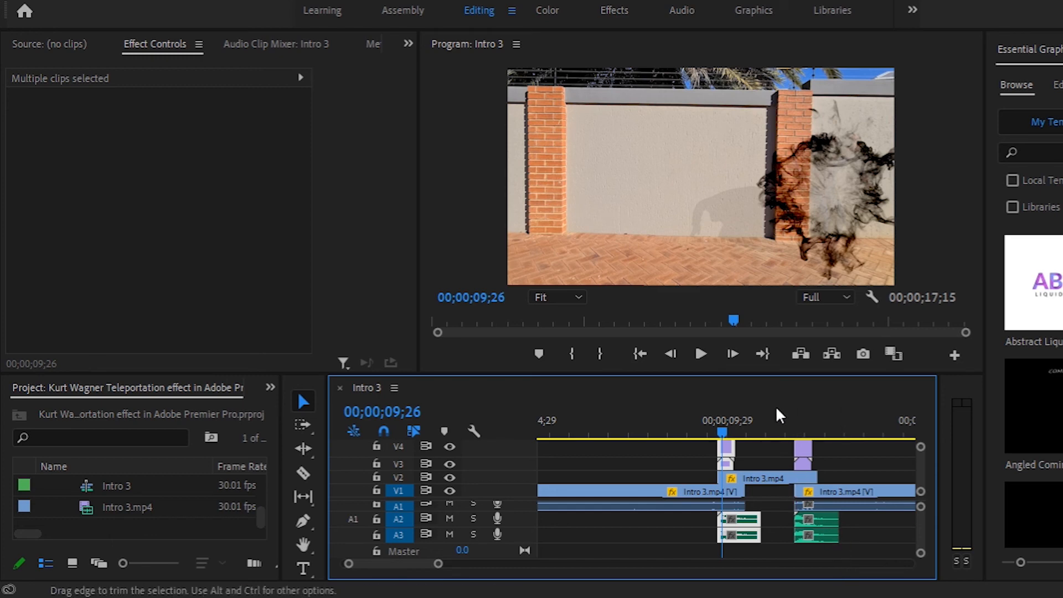
click(701, 353)
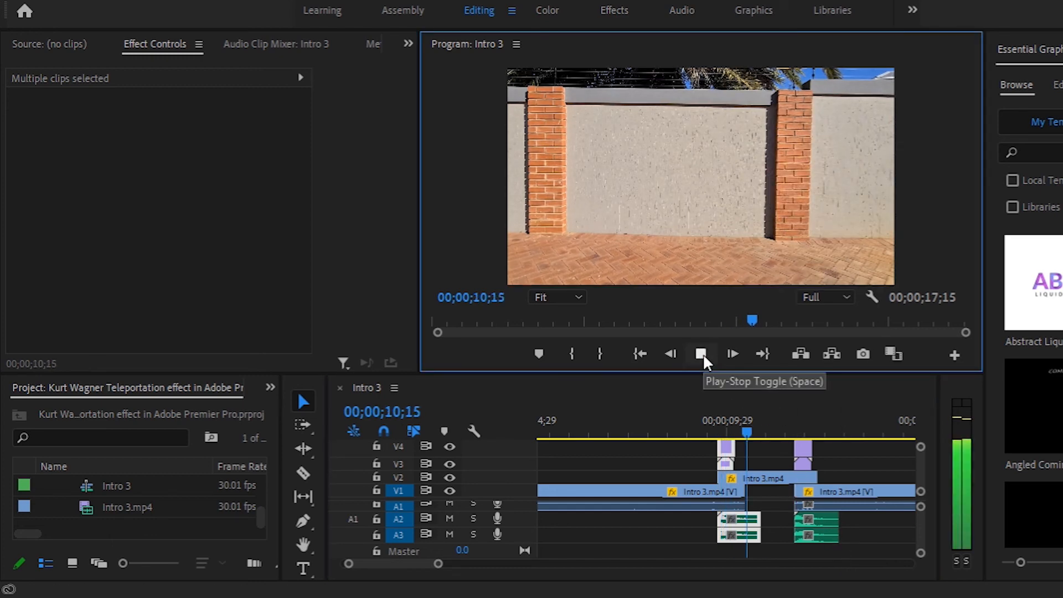
click(701, 353)
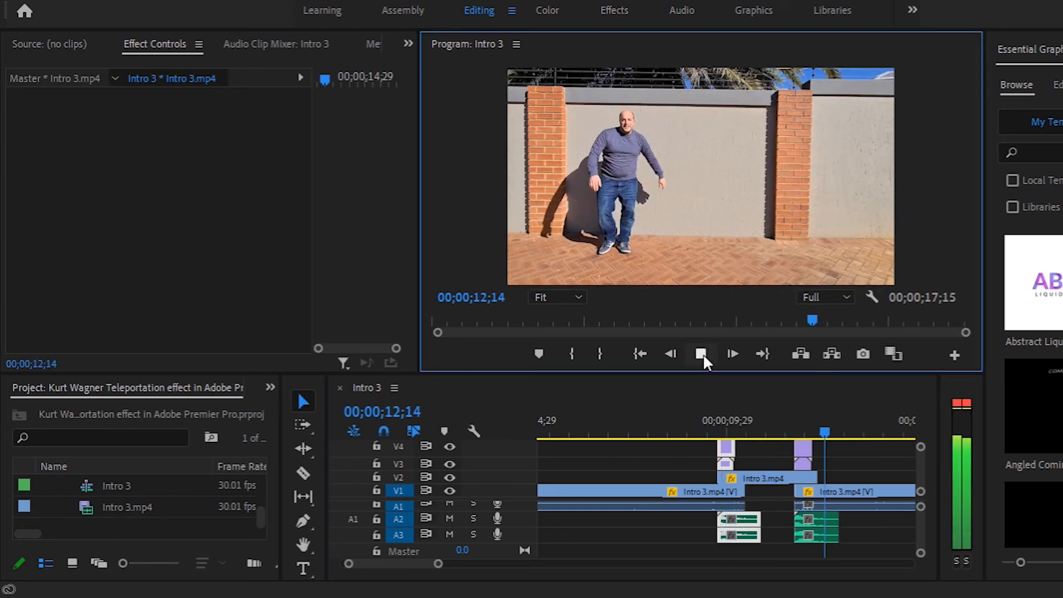
Step: At 00;00;11;26, move the copied Shockwave_14.mov to position 520.6, 478.5 and the copied Shockwave_13.mov to 547.0, 478.5, over the jumping man
drag(822, 430, 800, 431)
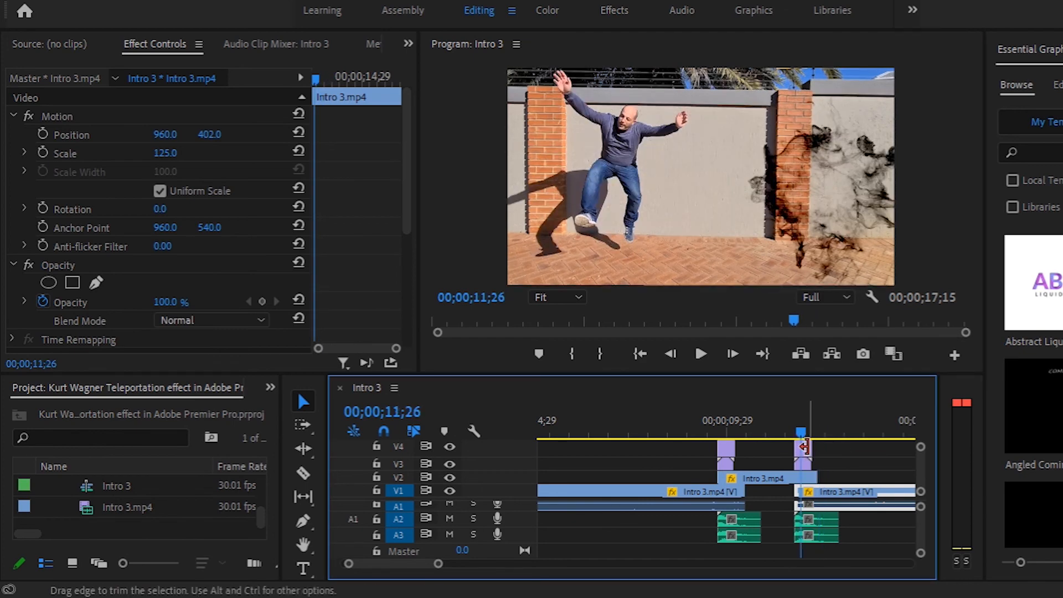
click(805, 447)
double_click(828, 228)
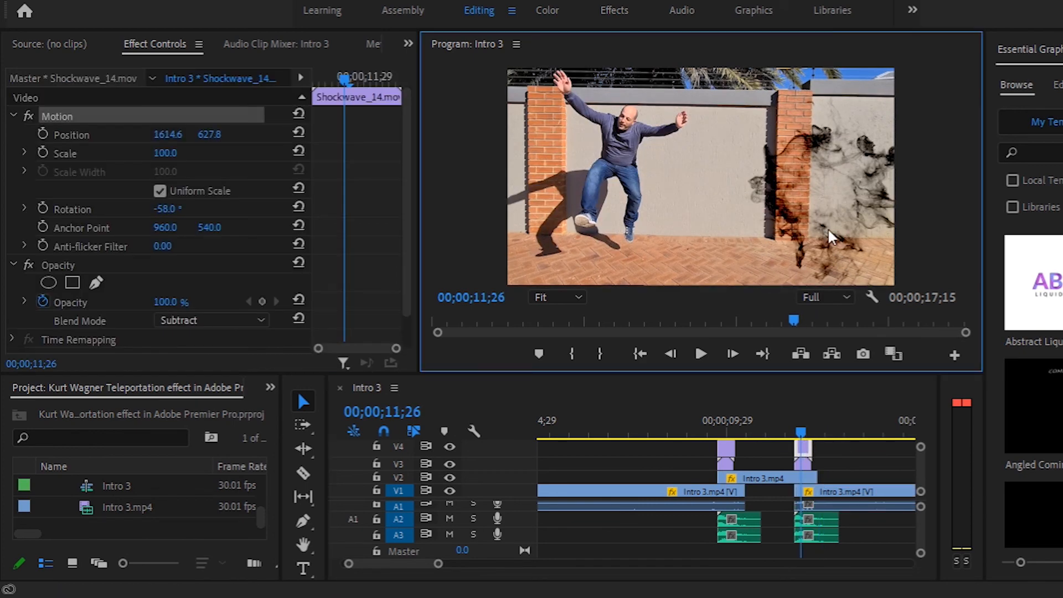
drag(850, 227, 638, 200)
double_click(852, 191)
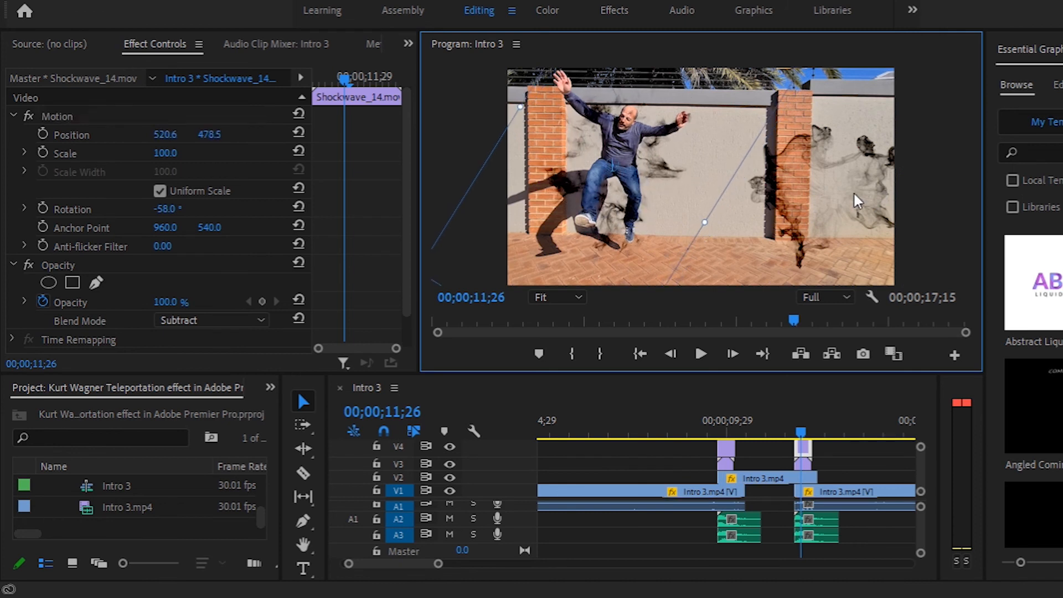
drag(859, 208, 646, 173)
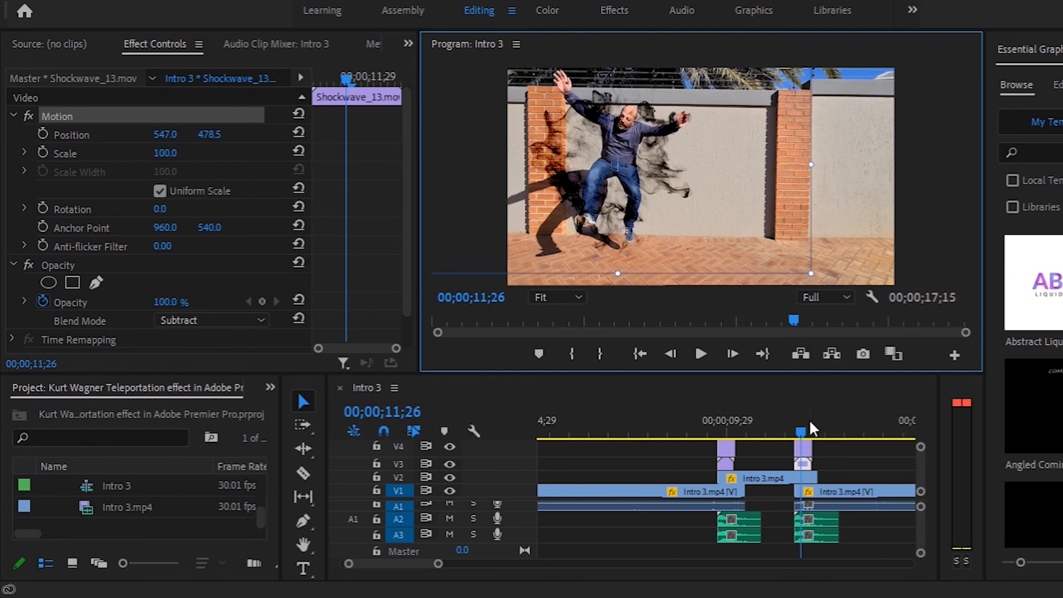
Step: Play the complete teleportation from 00;00;09;04 through the reappearance to check the effects and sound
drag(801, 429, 693, 436)
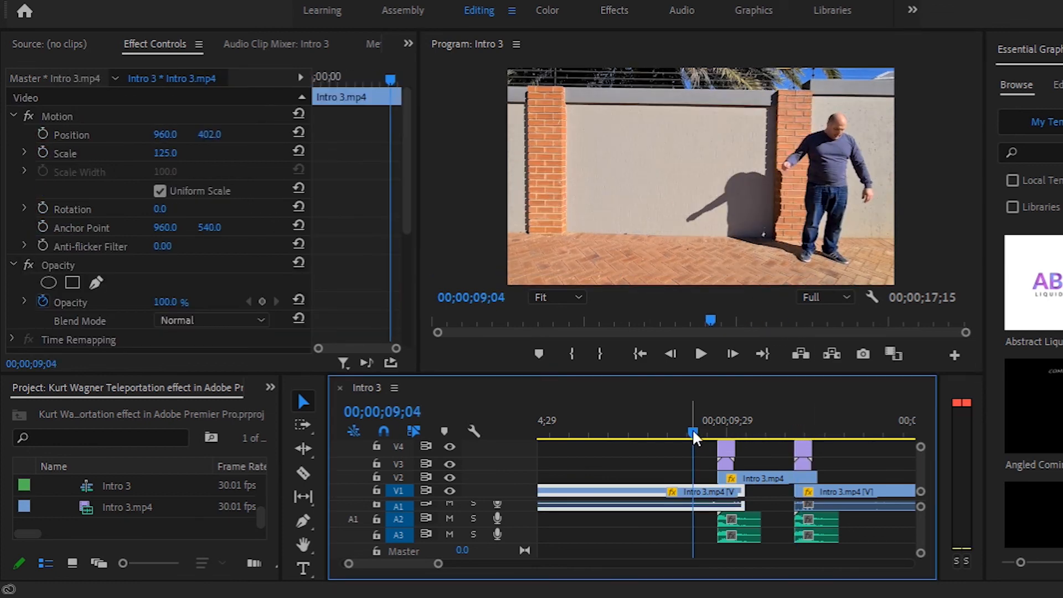
click(700, 353)
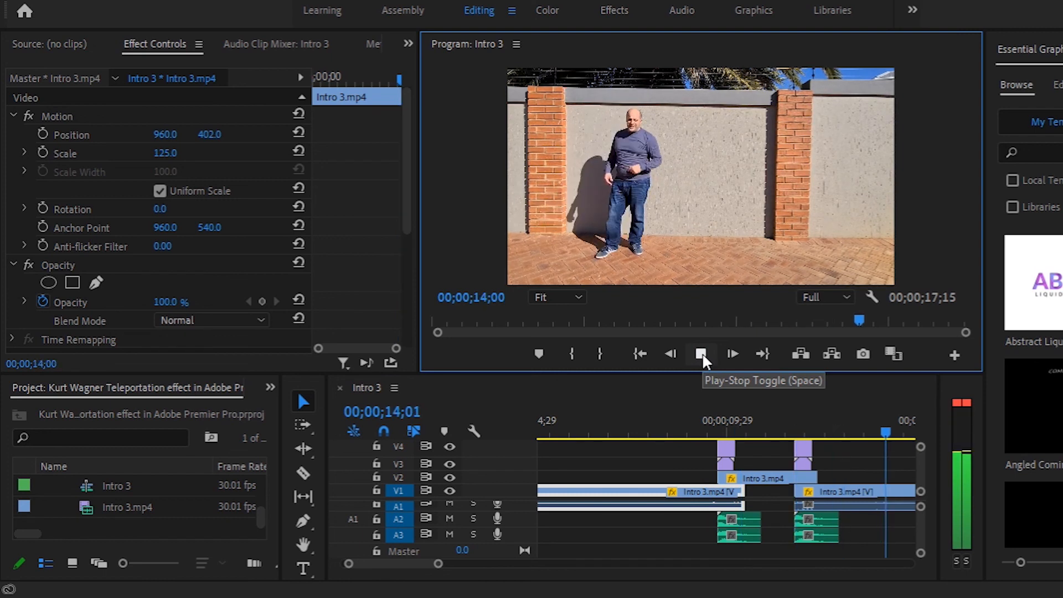
click(700, 353)
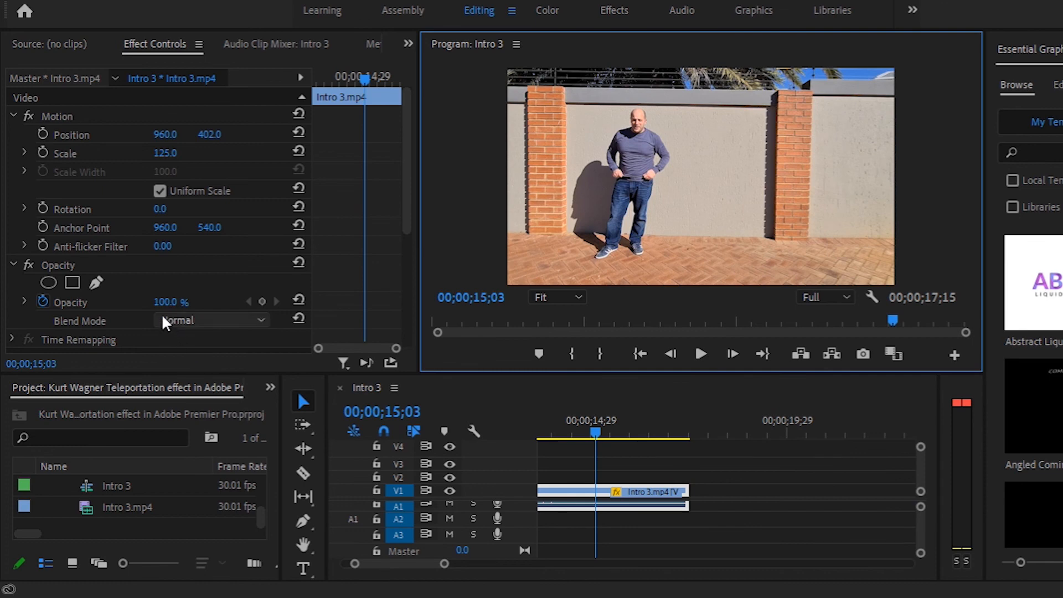